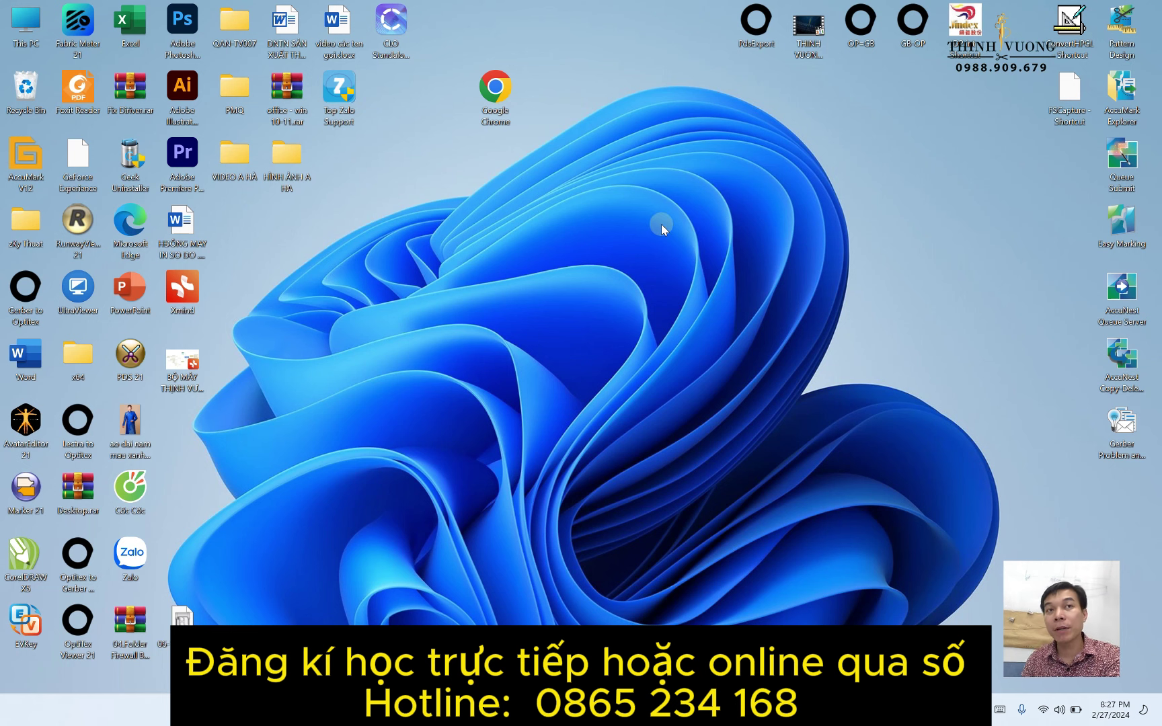
right_click(747, 232)
click(790, 289)
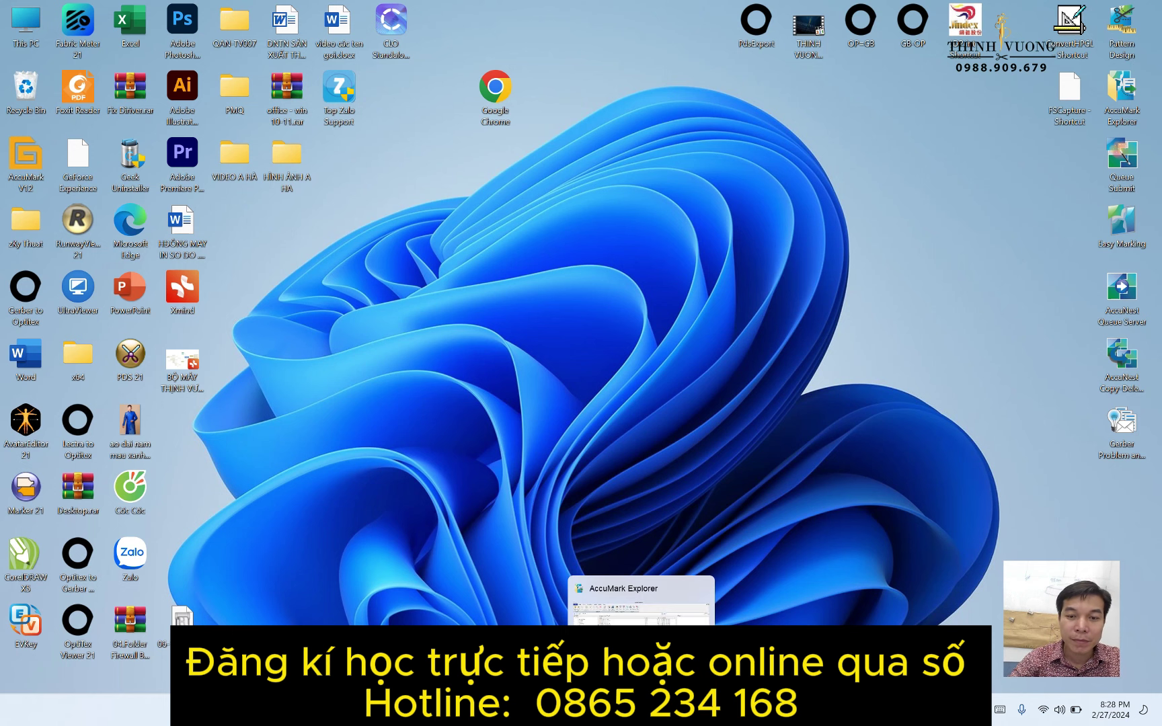
Step: Switch to AccuMark Explorer and narrow the Name column in the contents list of the GB-K70 storage area
click(641, 710)
click(247, 272)
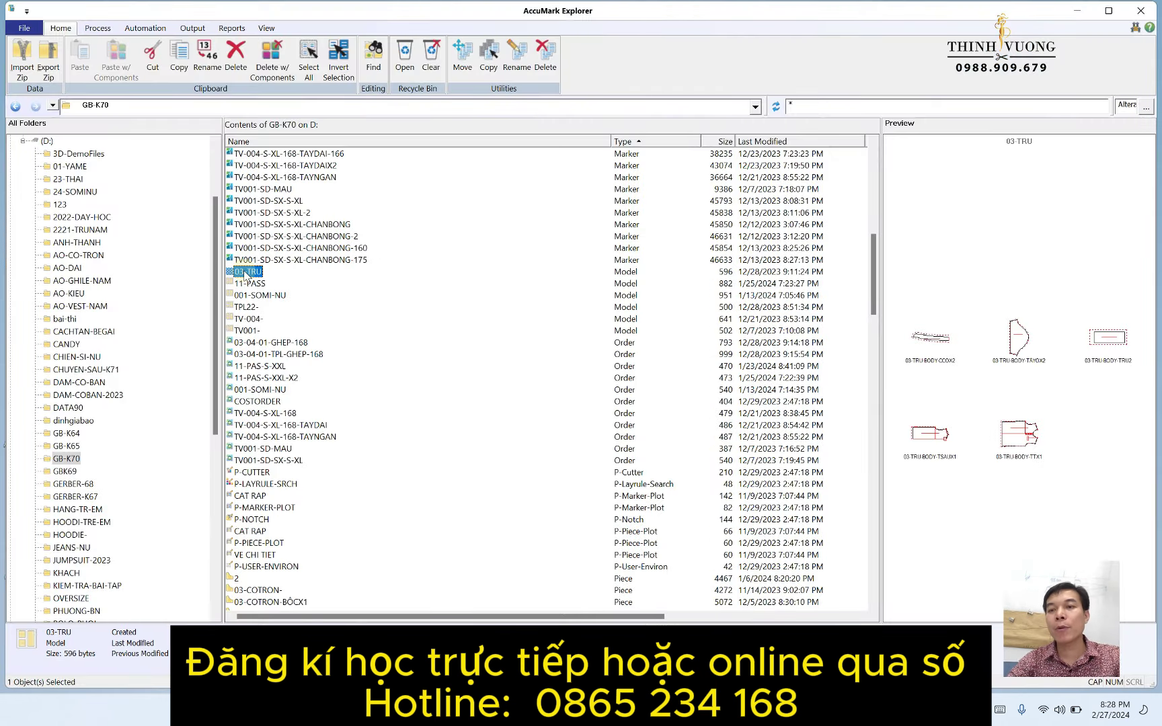
click(309, 284)
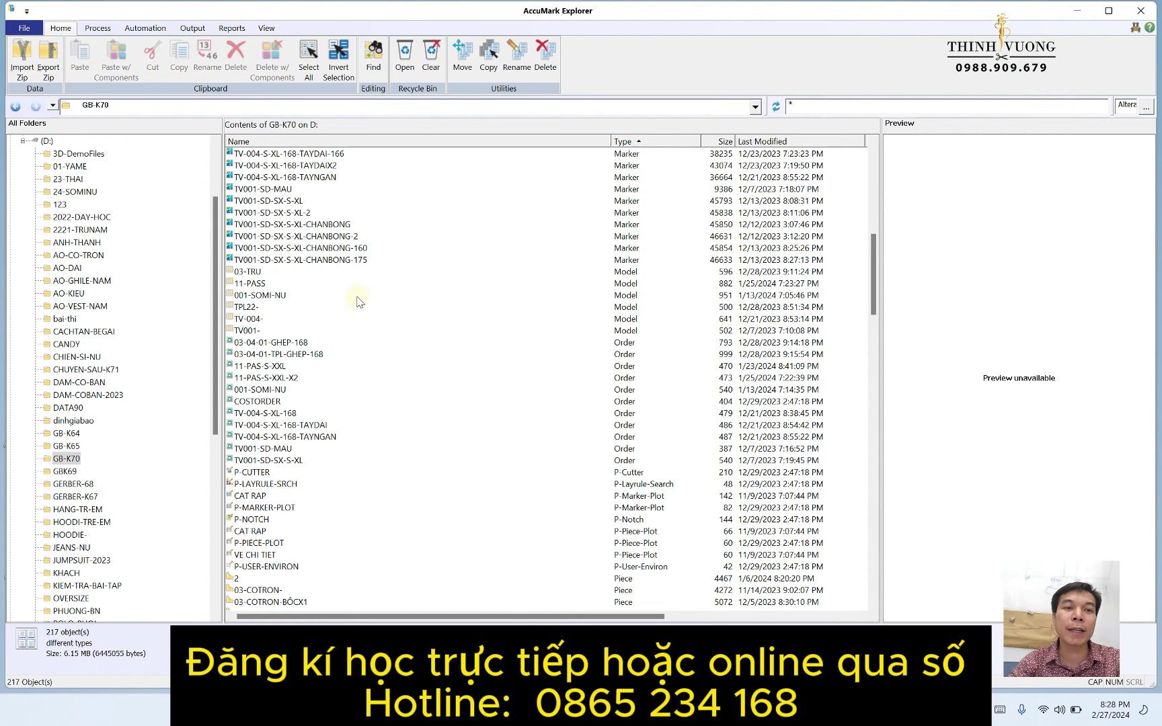
scroll(422, 326, up, 20)
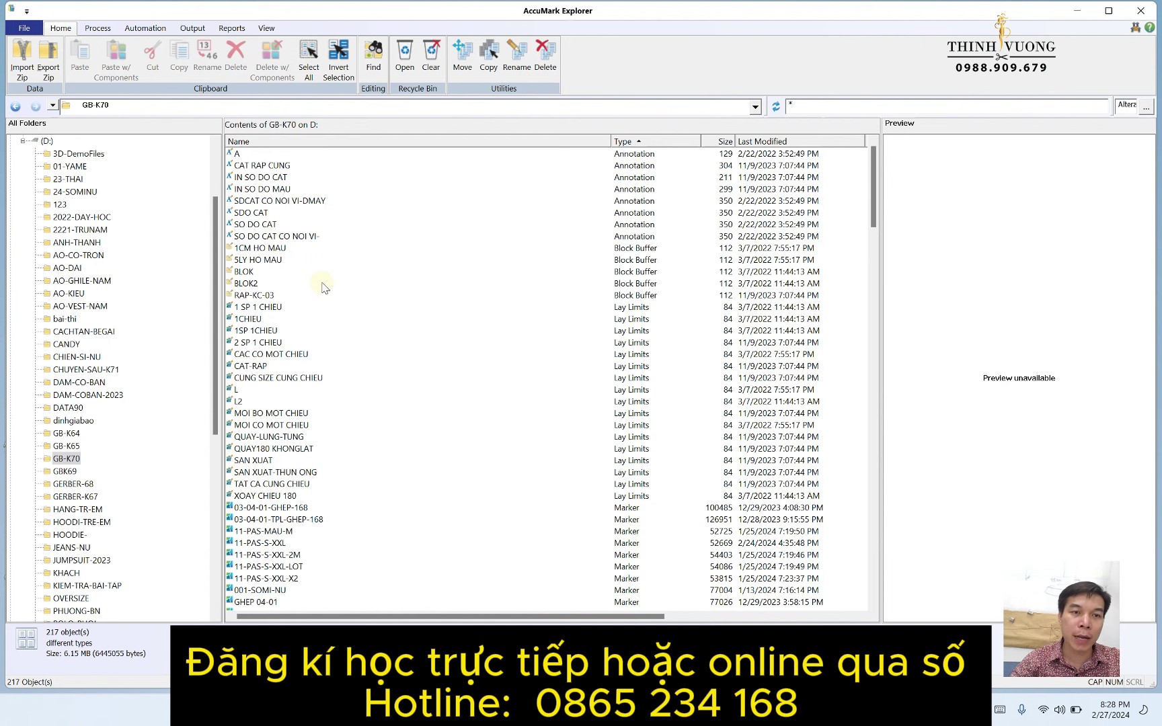
drag(611, 141, 401, 143)
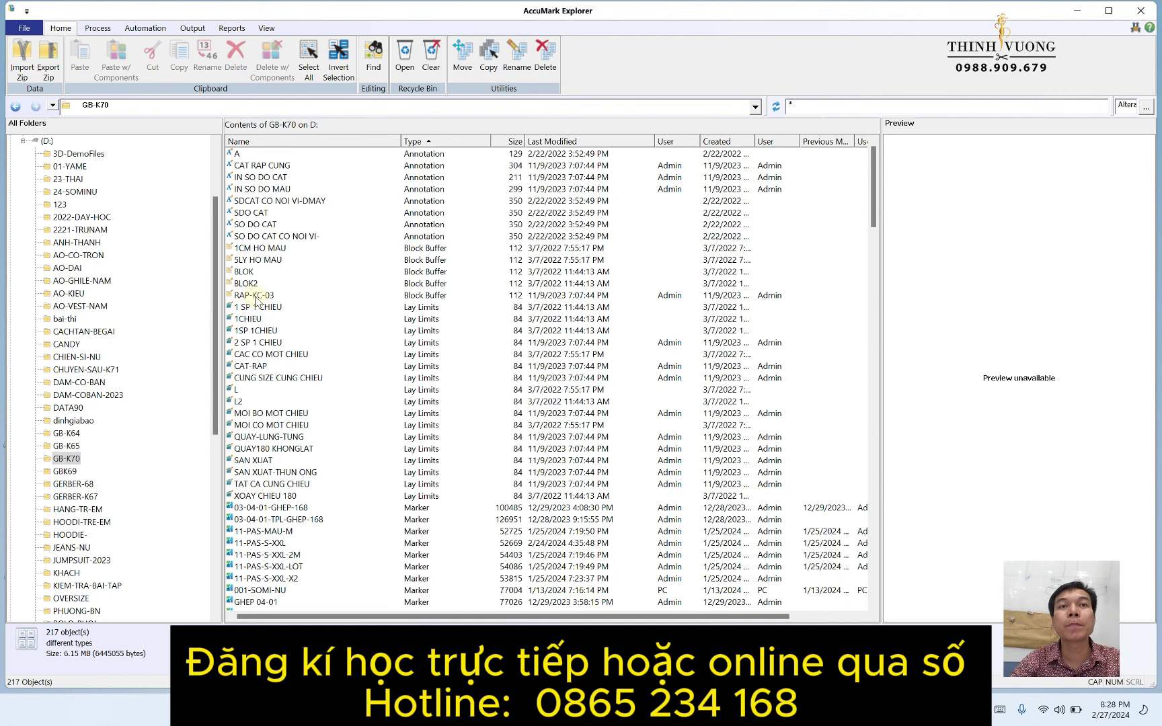
Step: Open the existing BLOK block buffer to examine its static values on each side, and close it
click(245, 273)
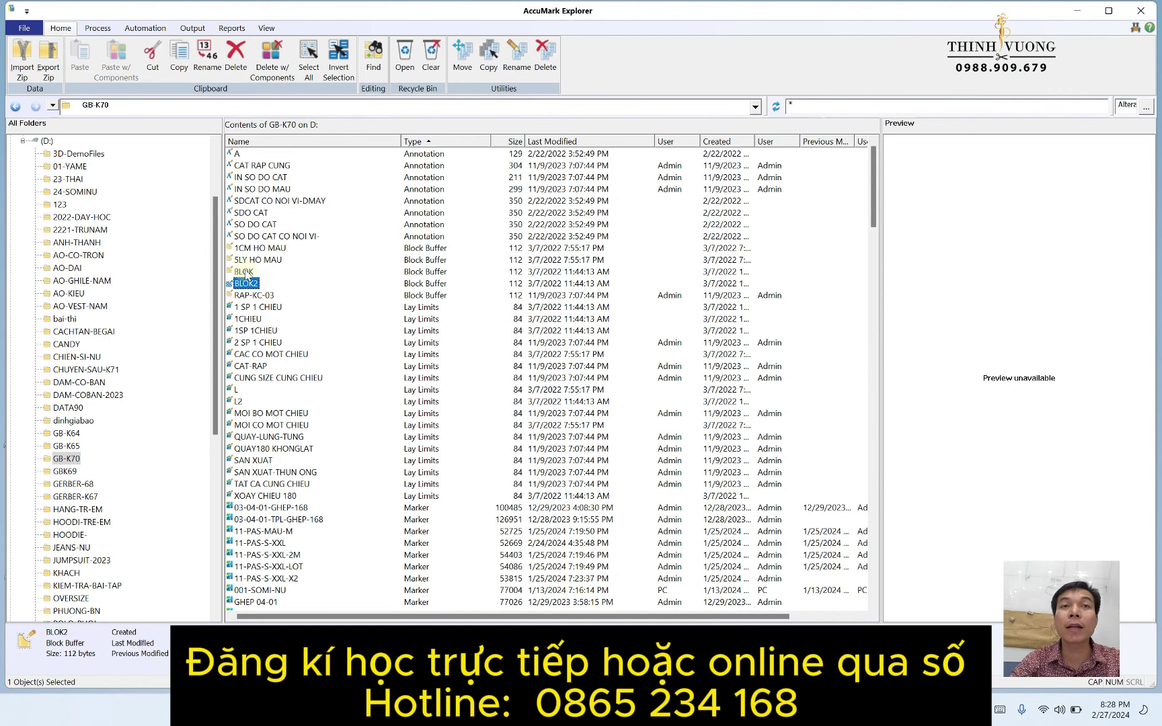
right_click(360, 304)
mouse_move(430, 357)
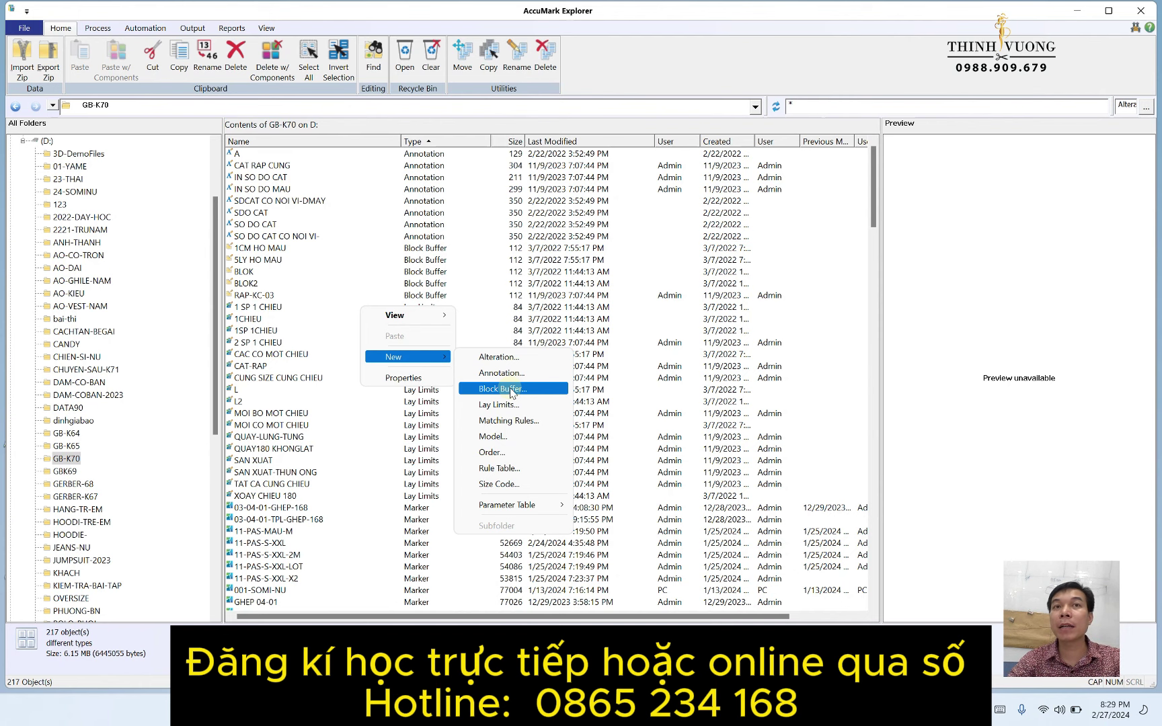
click(312, 268)
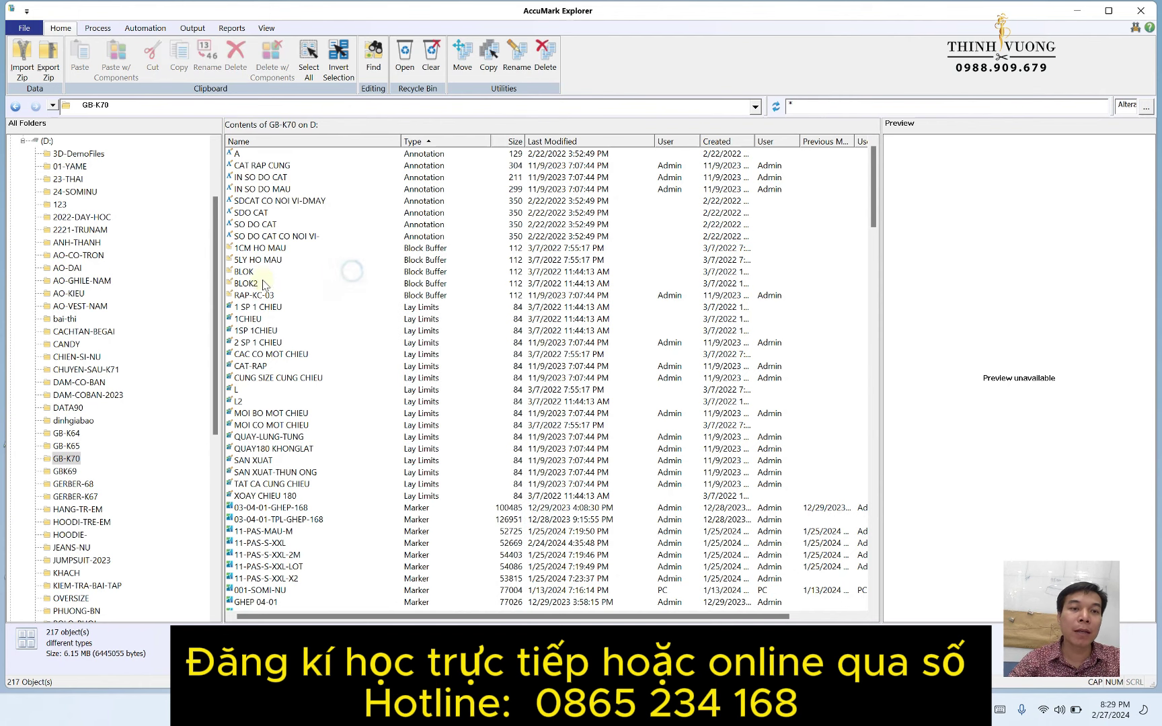
click(243, 271)
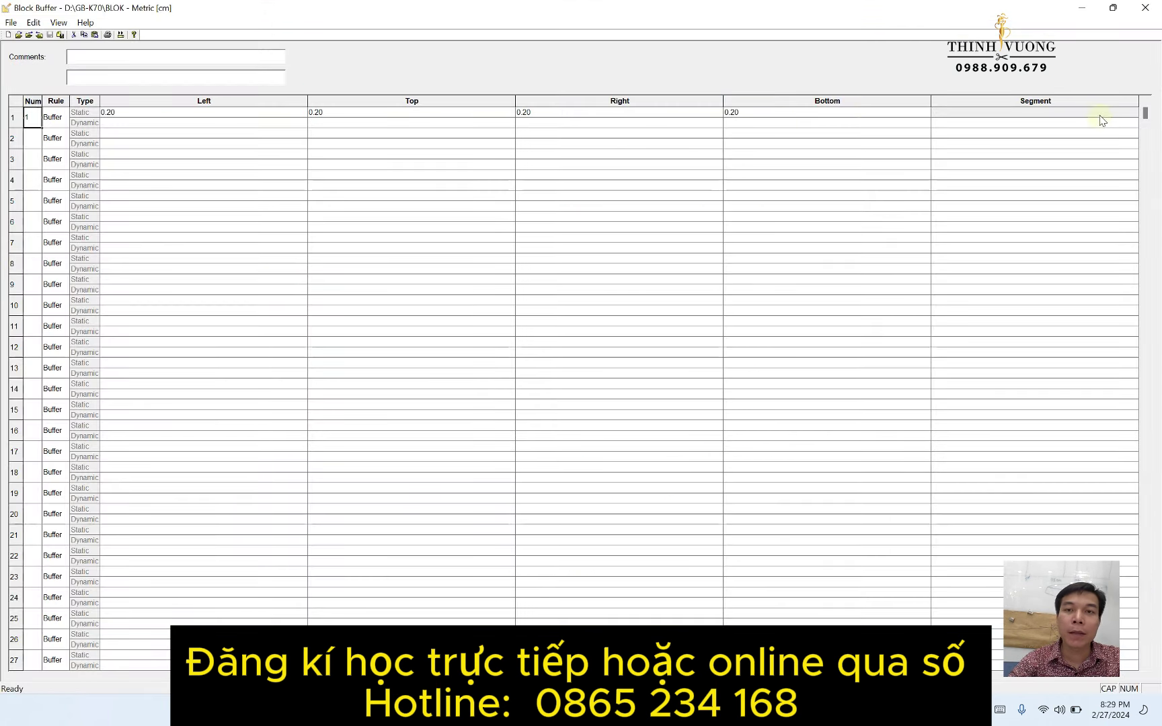
click(1145, 8)
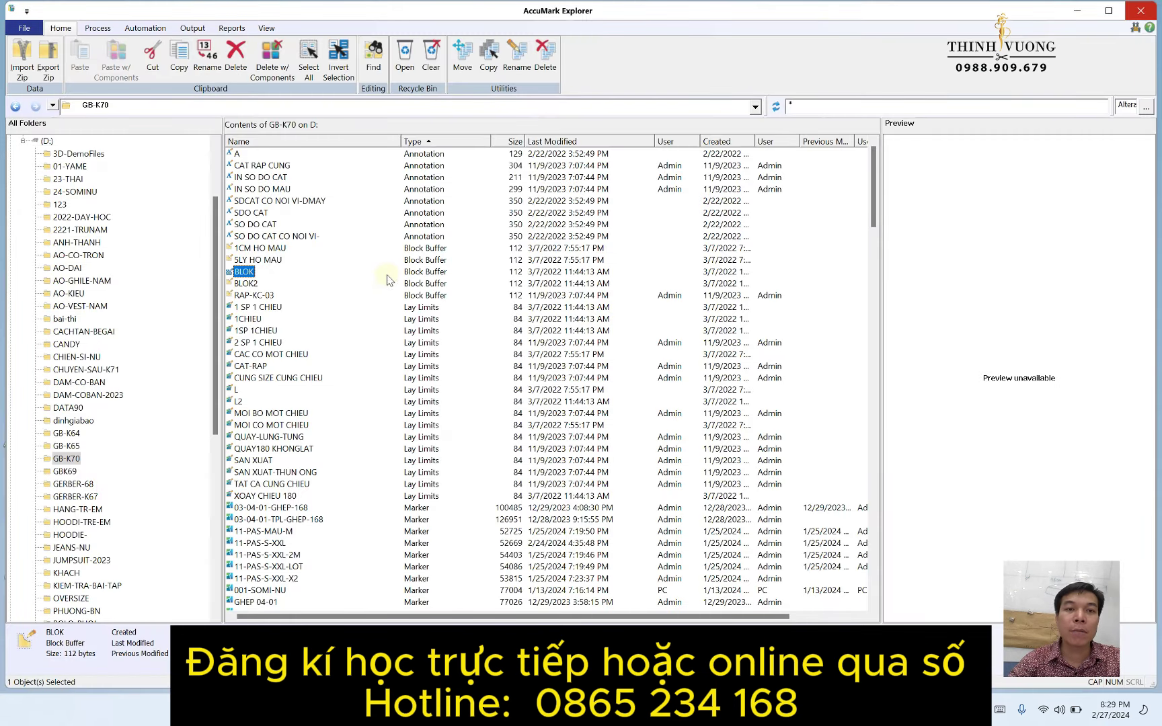
Step: Create a new block buffer in GB-K70 and give its first rule row the number 1
right_click(364, 283)
mouse_move(406, 333)
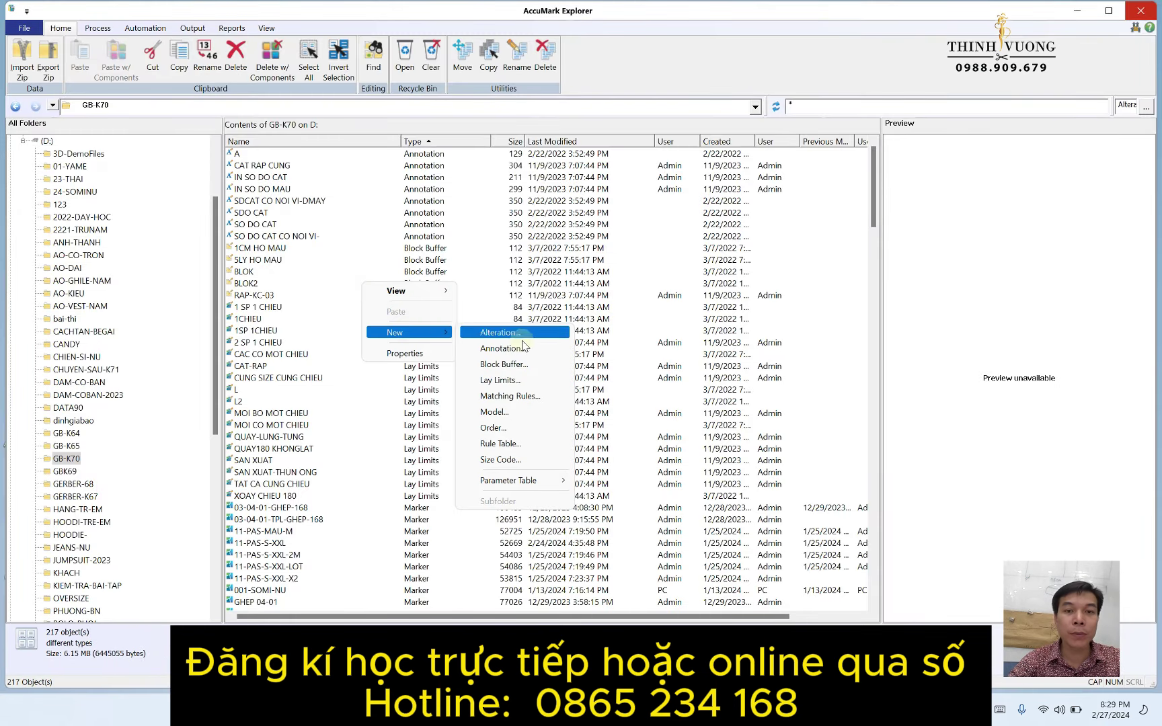
click(507, 367)
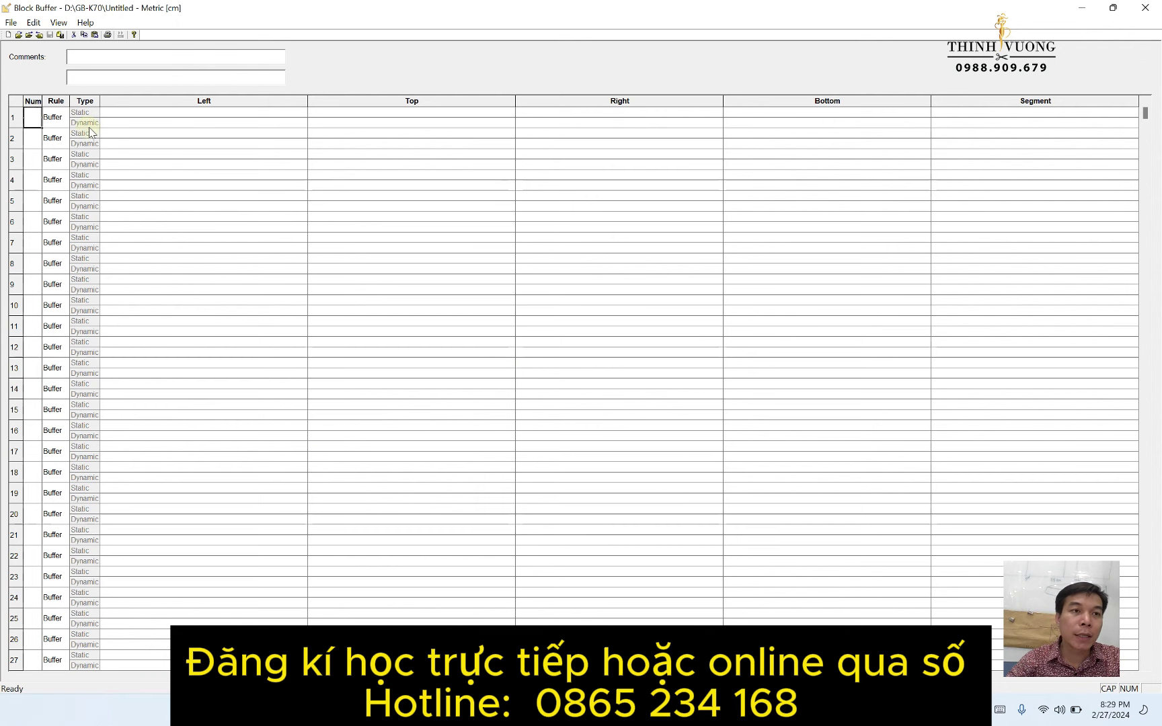
click(33, 118)
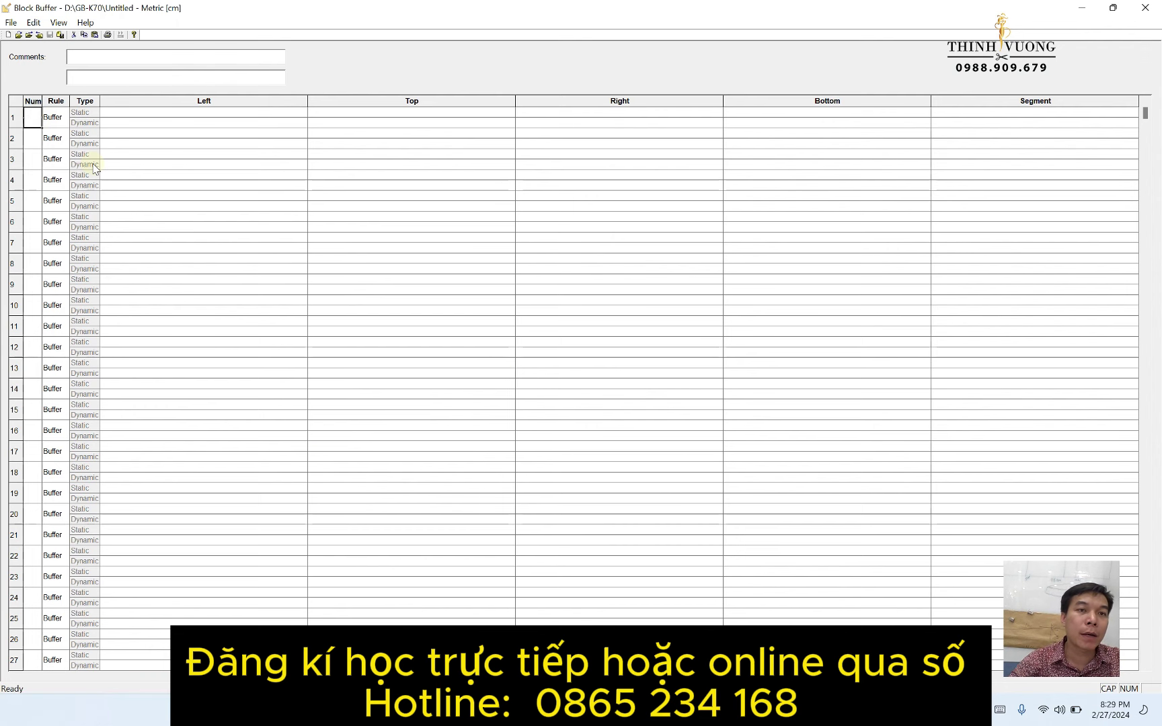
text(1)
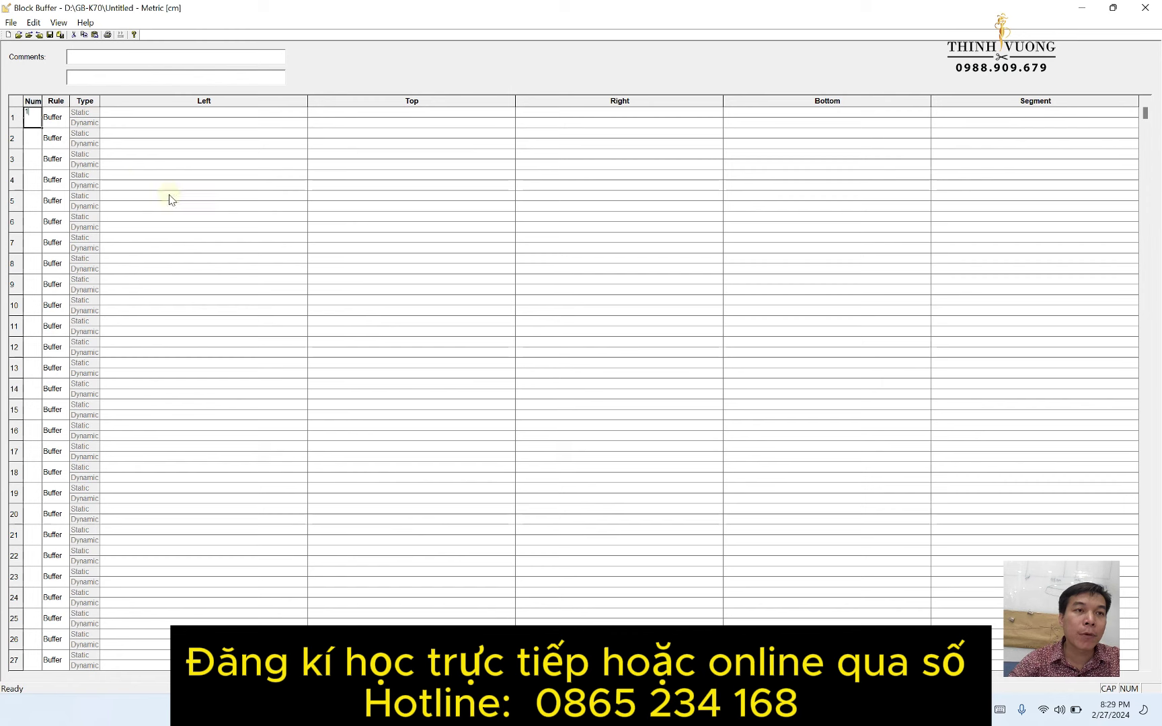
click(197, 112)
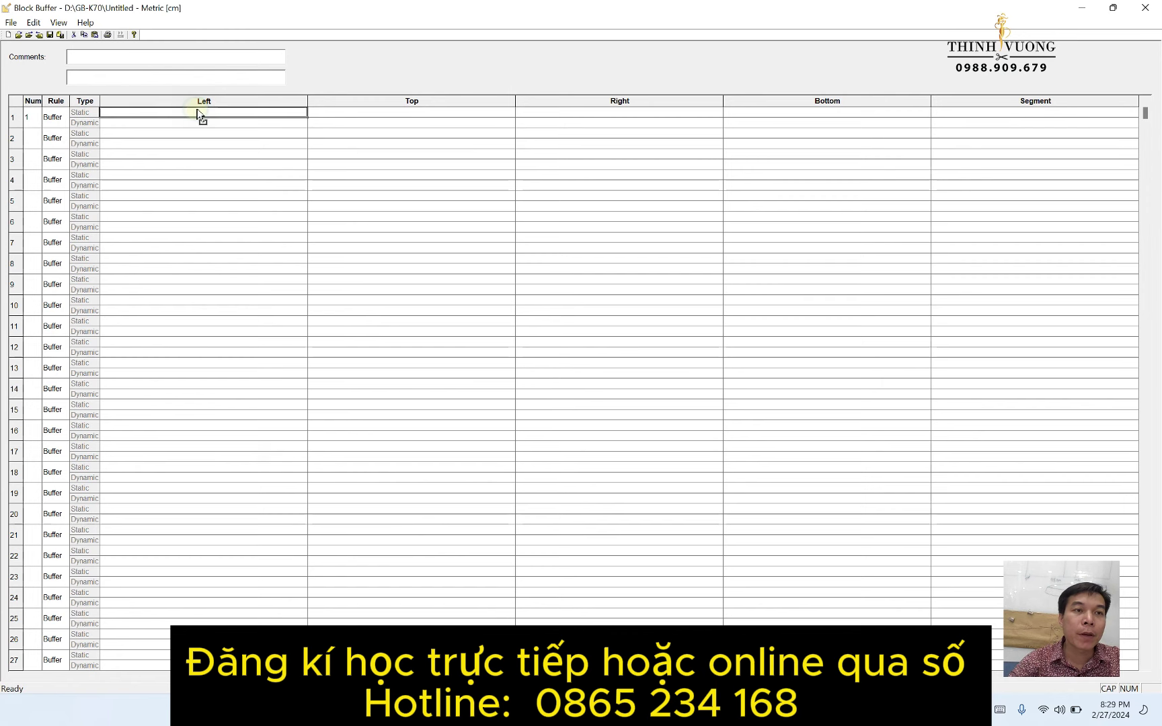
click(1081, 8)
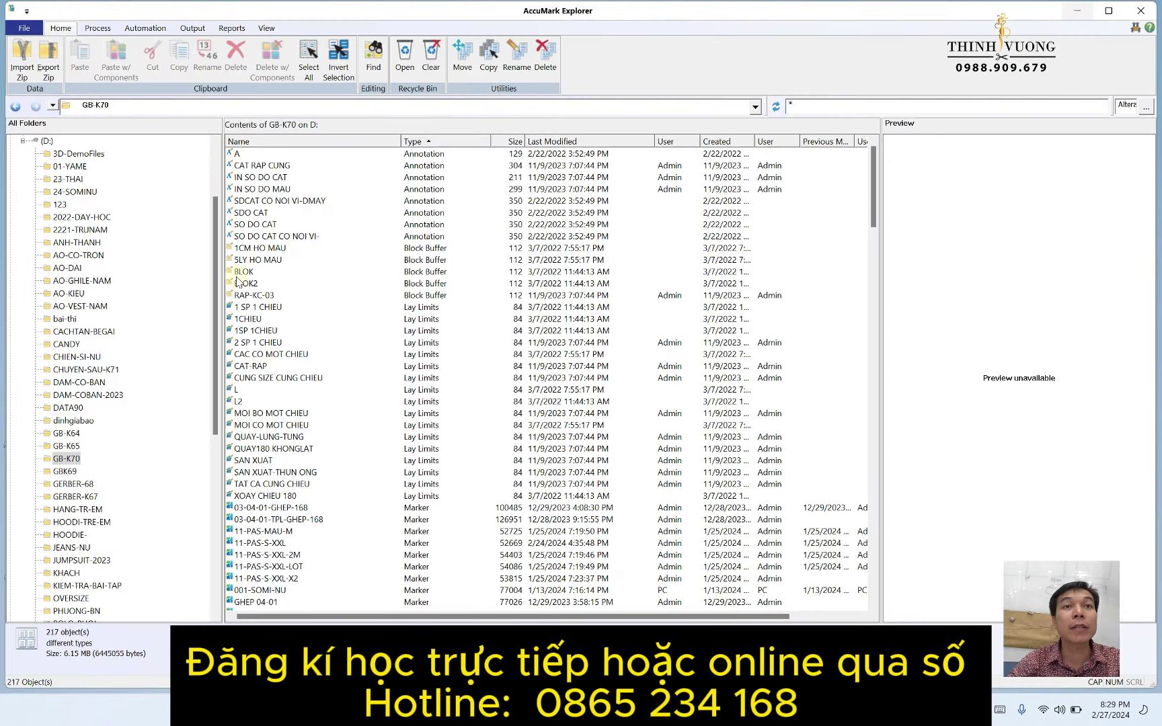
key(alt+Tab)
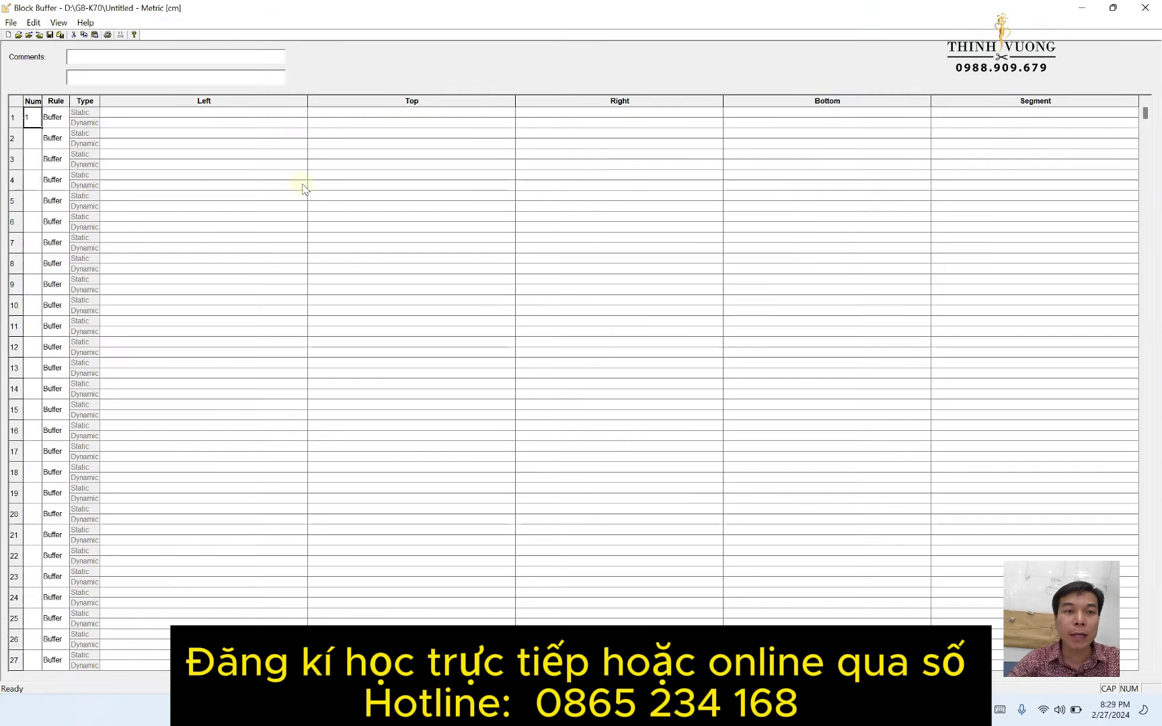
Step: Set the static Left, Top, Right and Bottom buffer values of rule 1 to 0.5 cm each
click(205, 102)
click(195, 118)
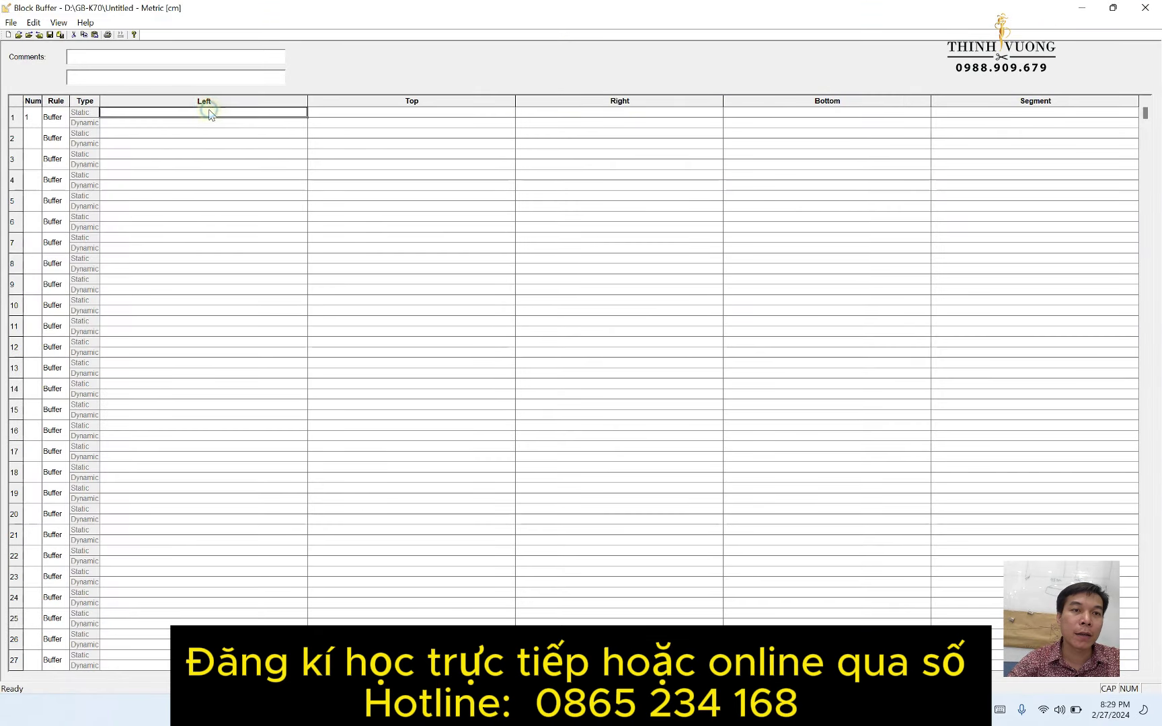
click(120, 112)
text(0.5)
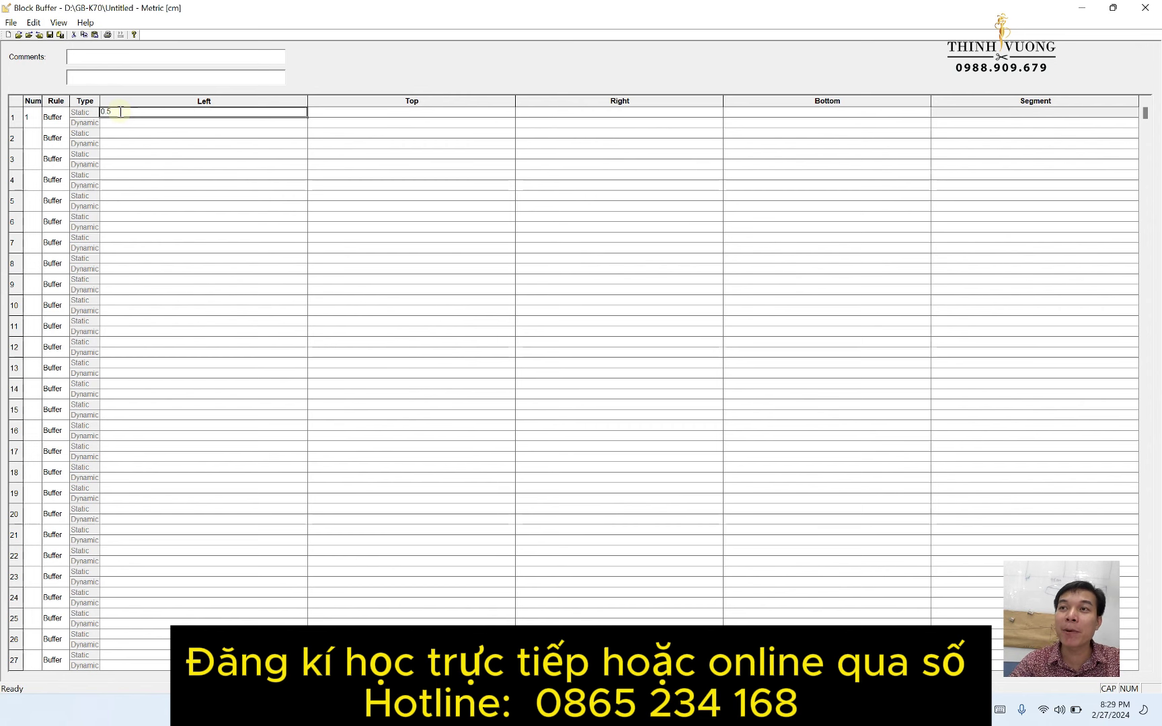
click(397, 114)
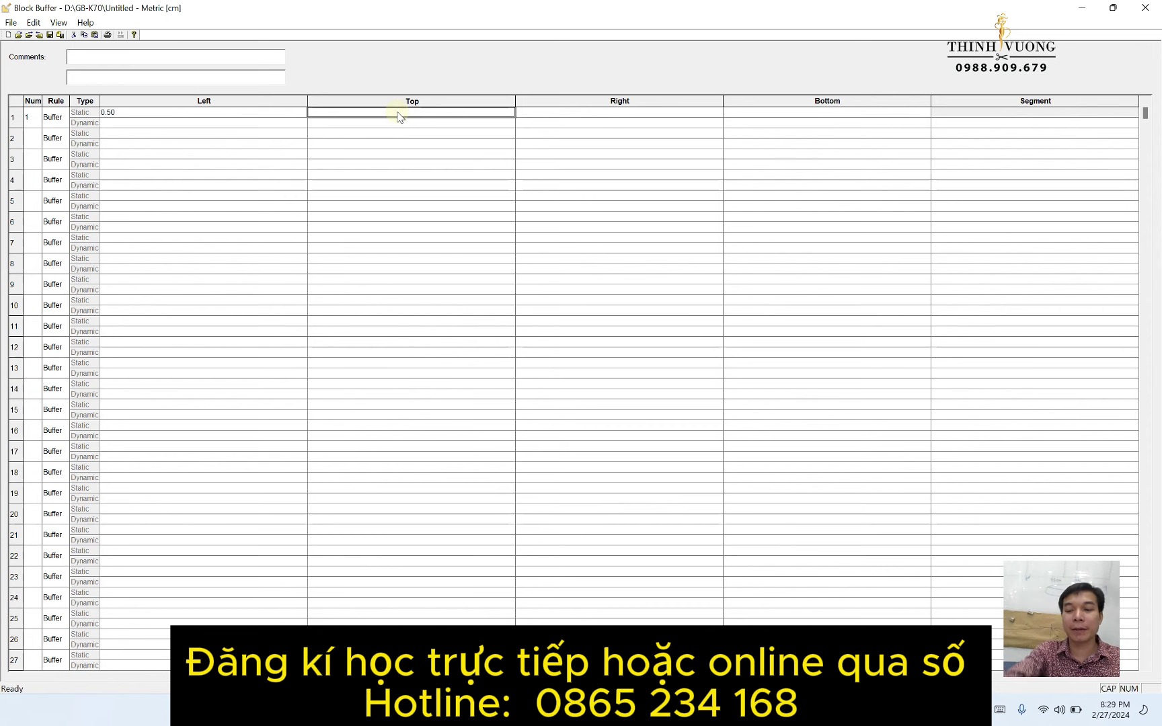
text(0.50)
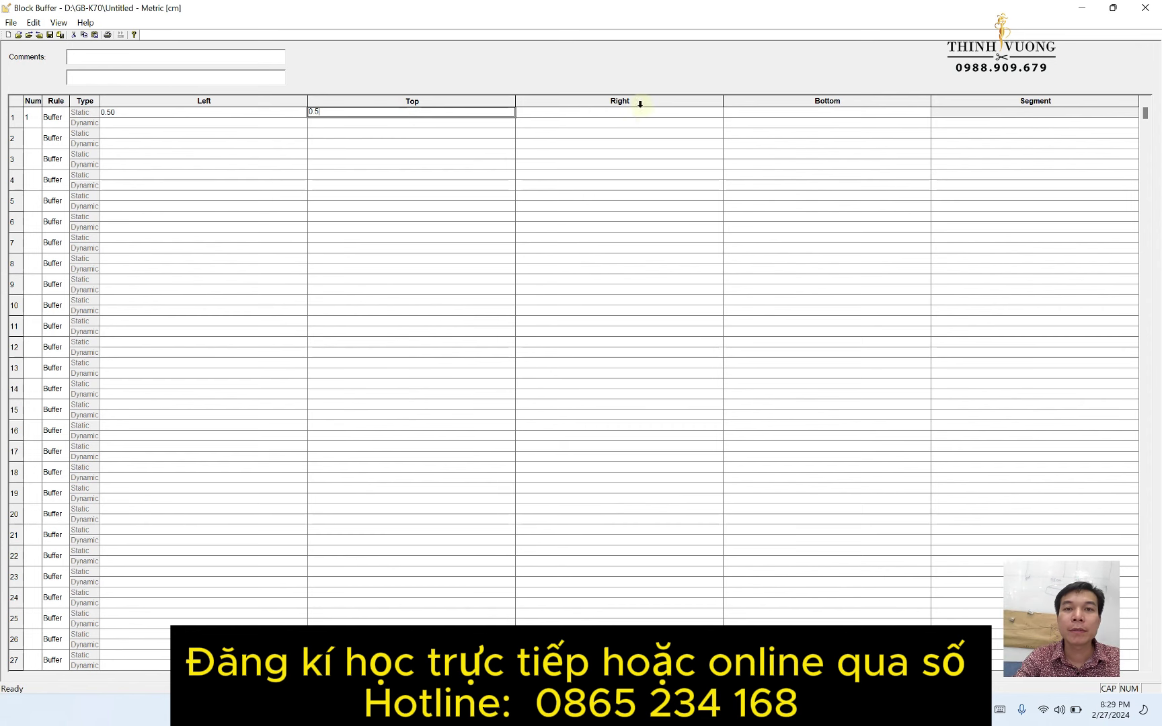
click(619, 112)
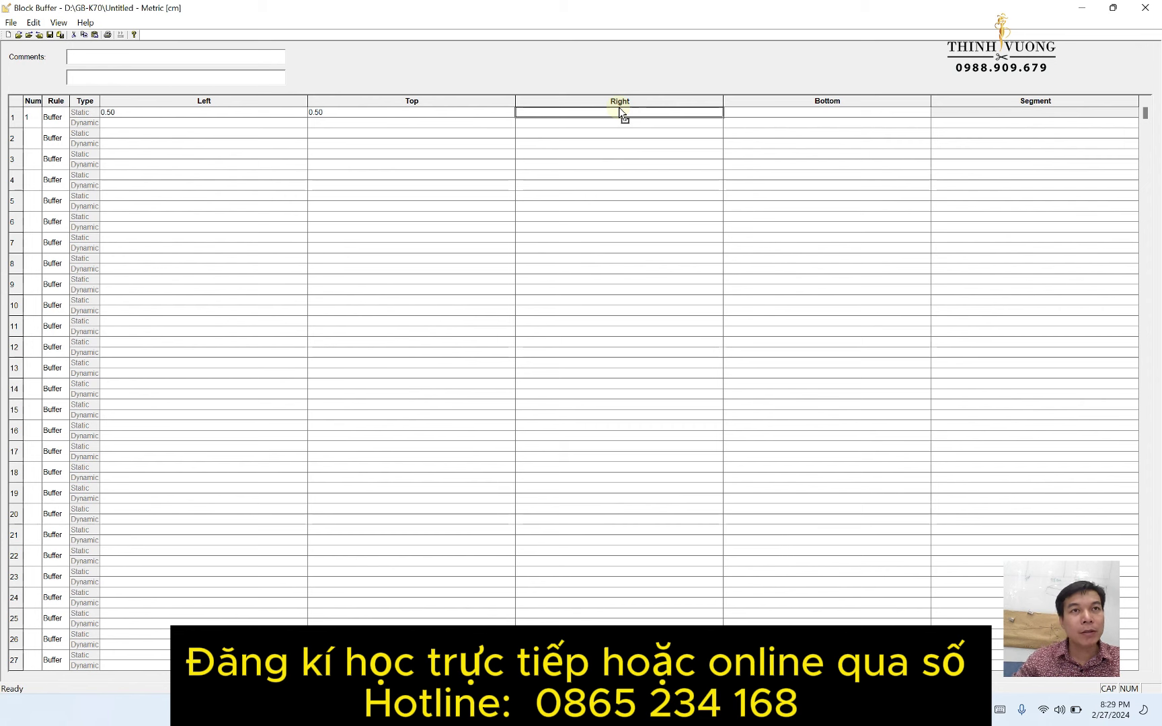
text(0.5)
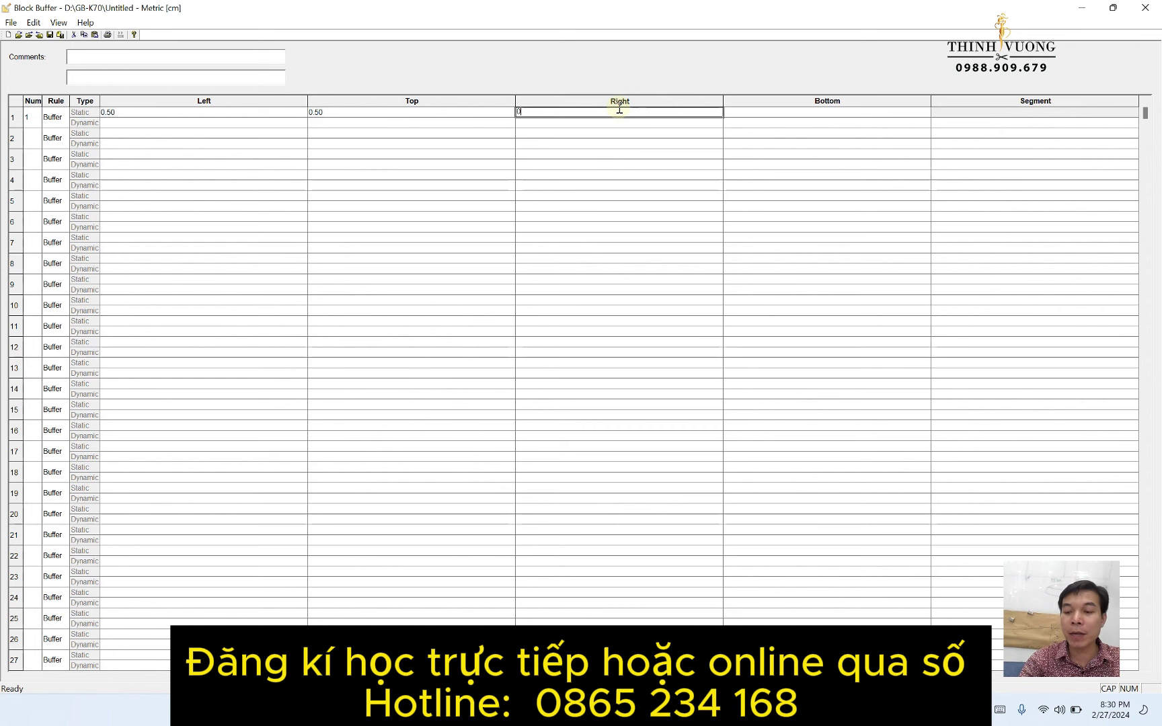
click(821, 114)
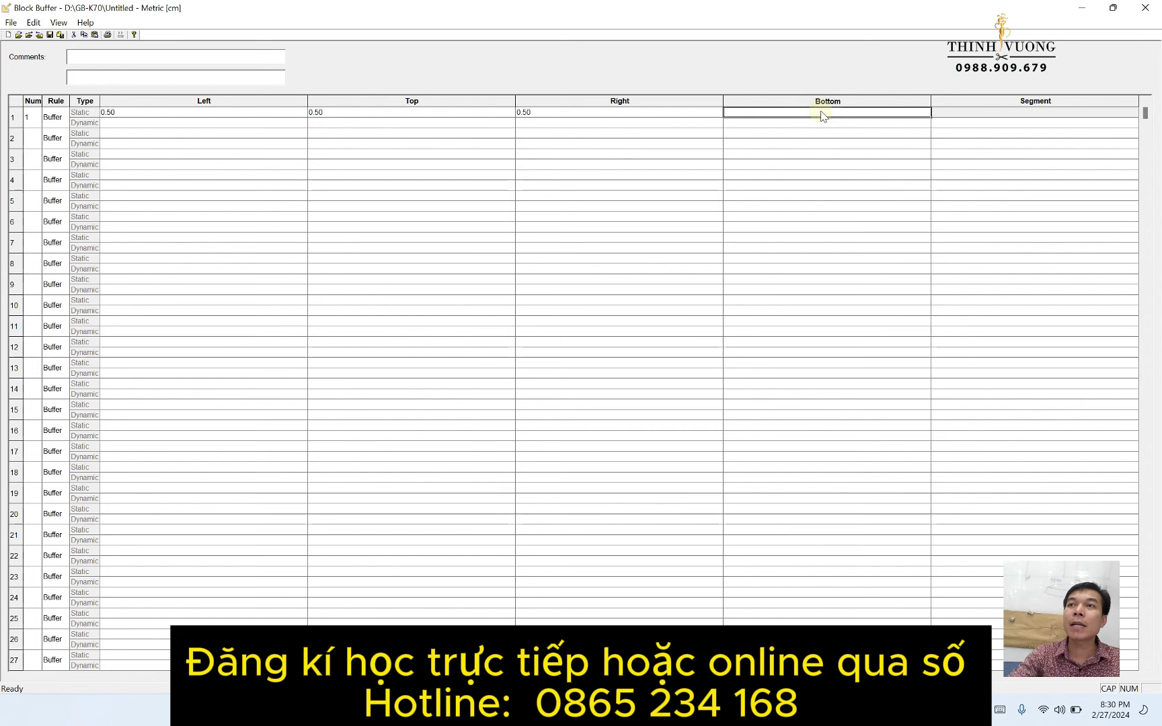
text(0.5)
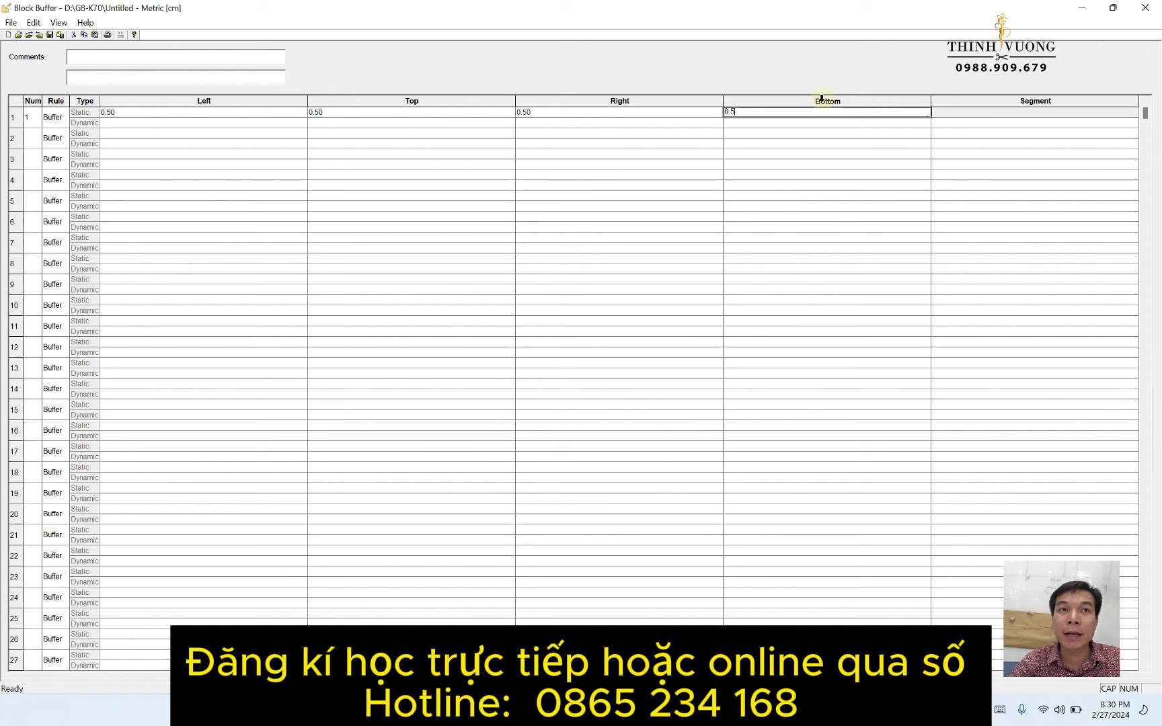
Step: Save the block buffer as KC-1CM in GB-K70 and close its editor
click(12, 23)
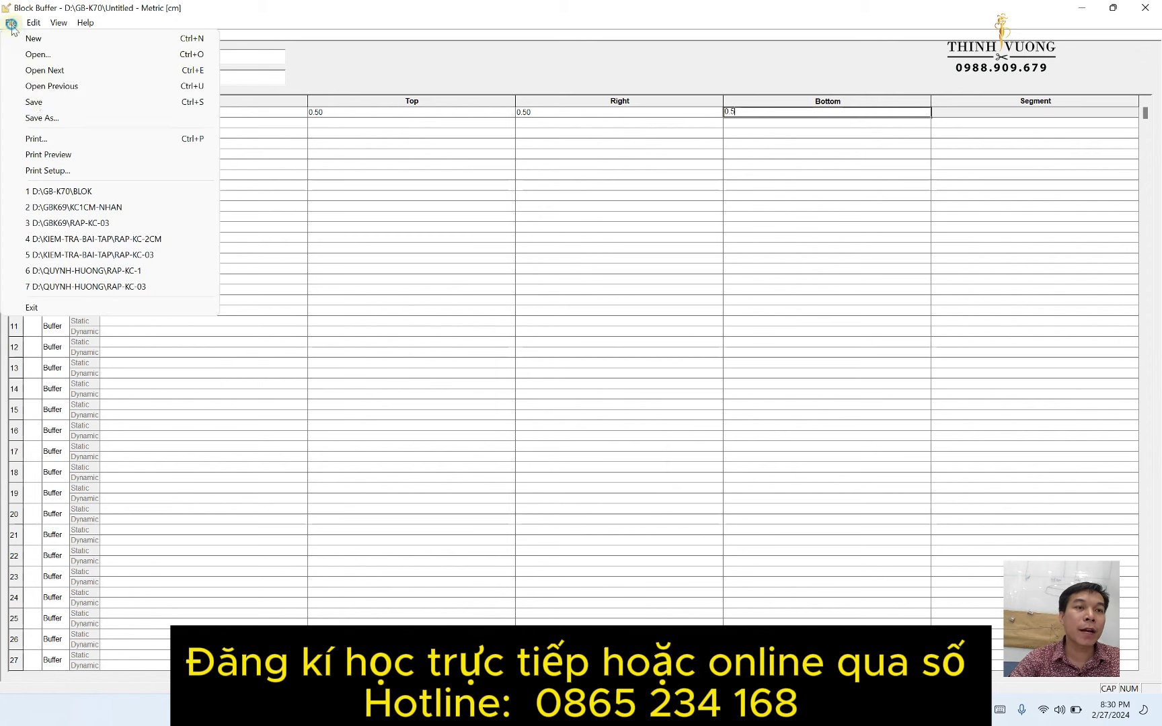
click(35, 102)
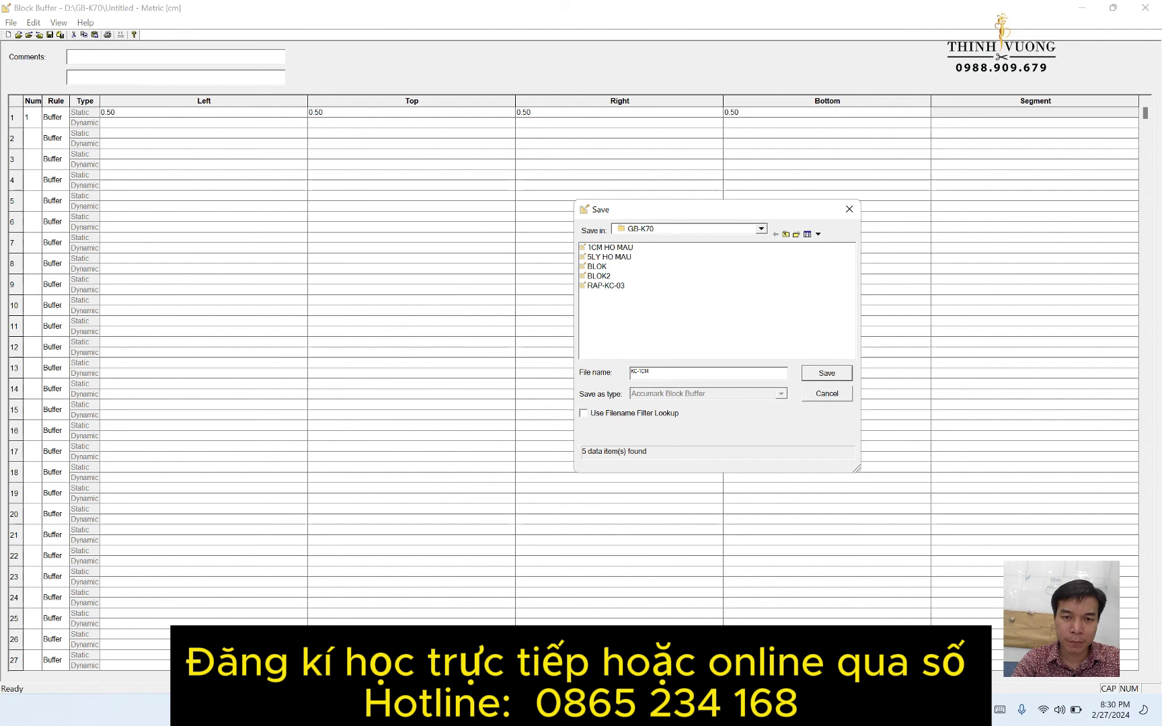
key(Return)
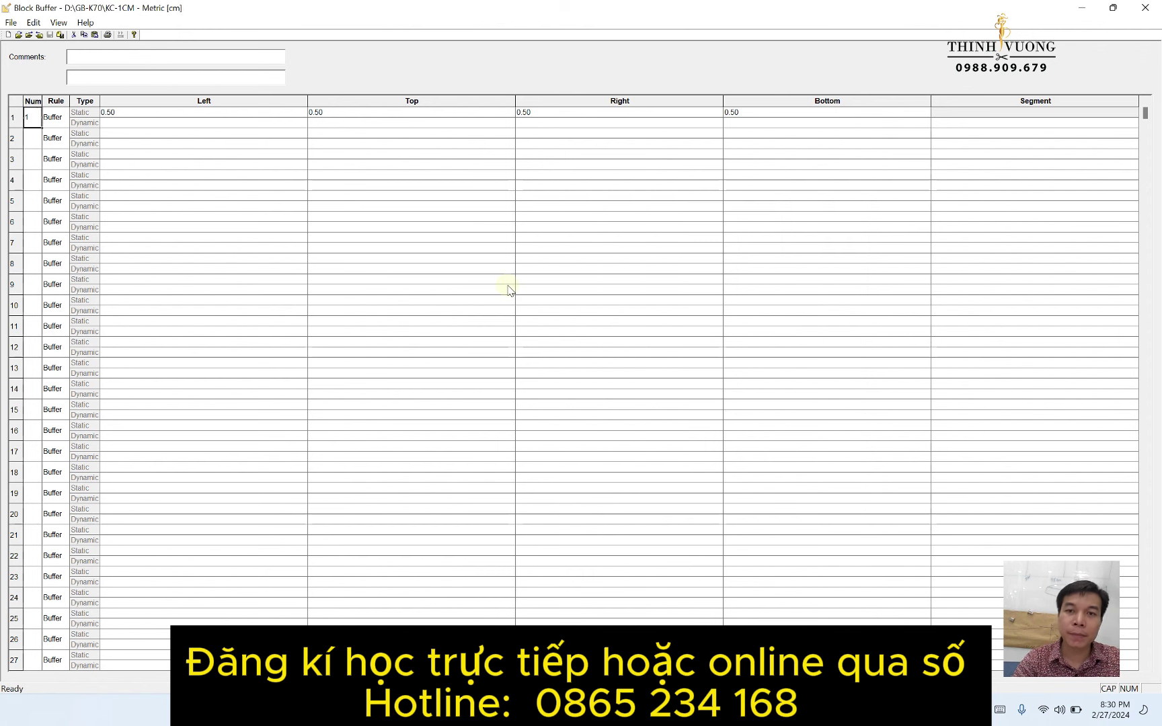
click(1145, 8)
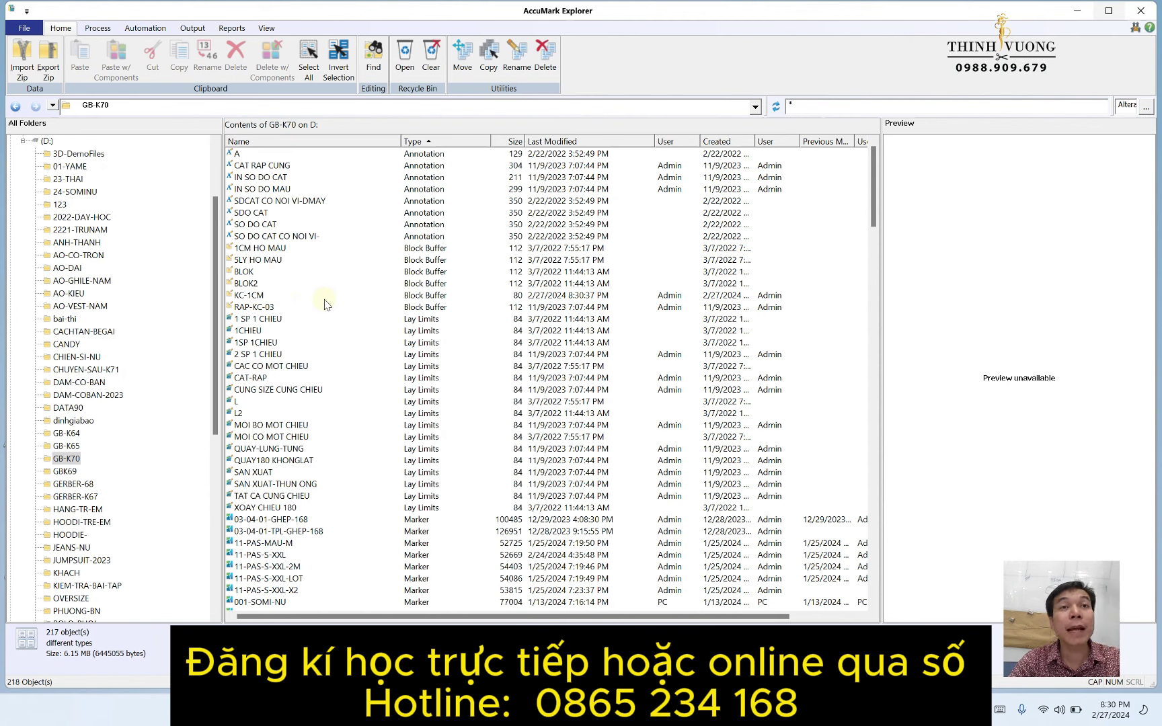
Step: Filter the GB-K70 contents list by the name pattern *03*
scroll(268, 411, down, 7)
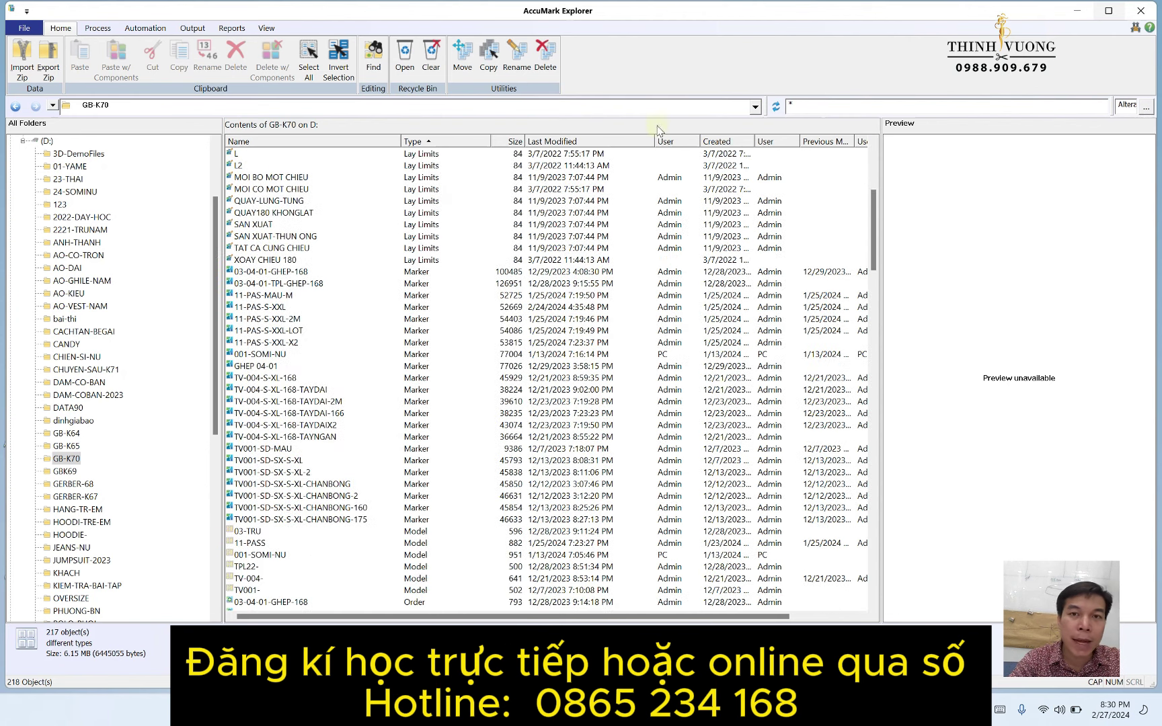
click(818, 103)
text(03*)
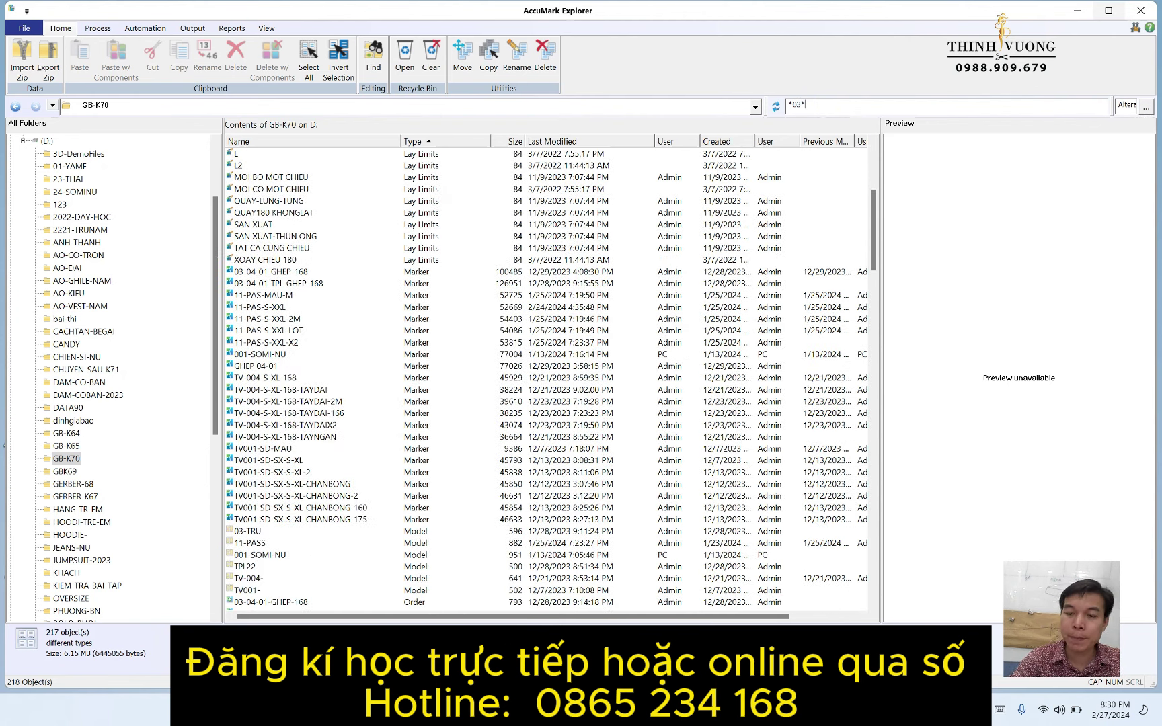
key(Return)
Step: Open the existing order 03-04-01-GHEP-168 and change its marker name to 03-RAP0MAU
right_click(349, 246)
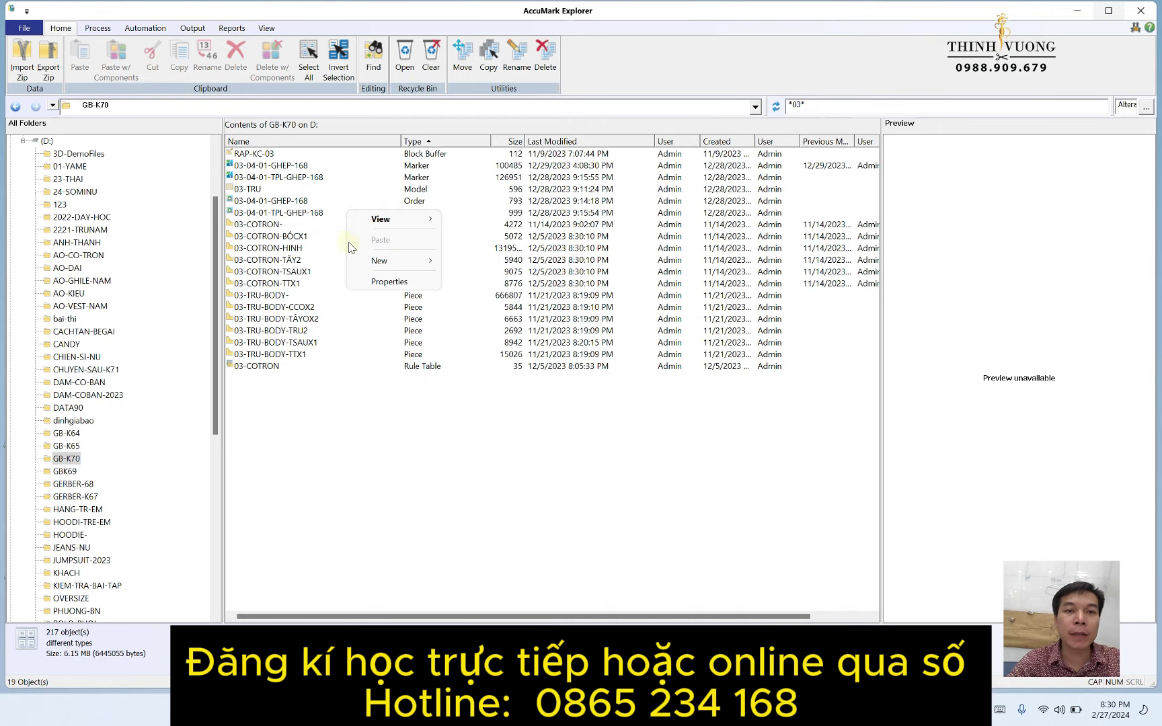
mouse_move(390, 261)
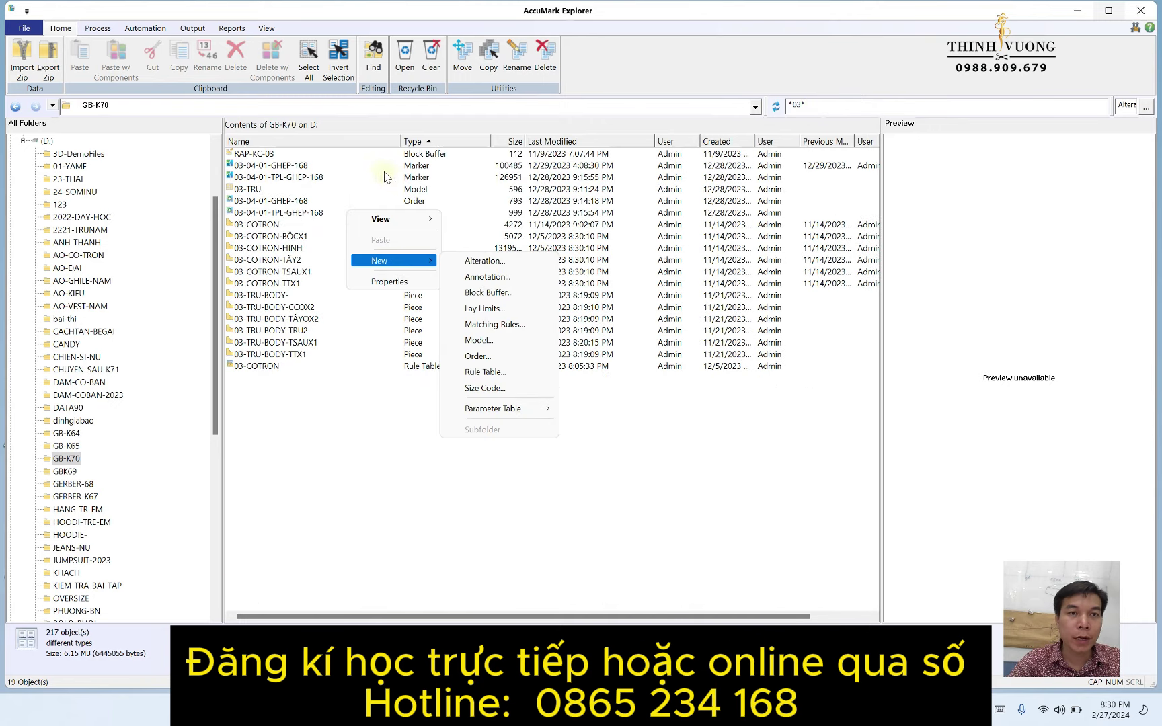
click(283, 202)
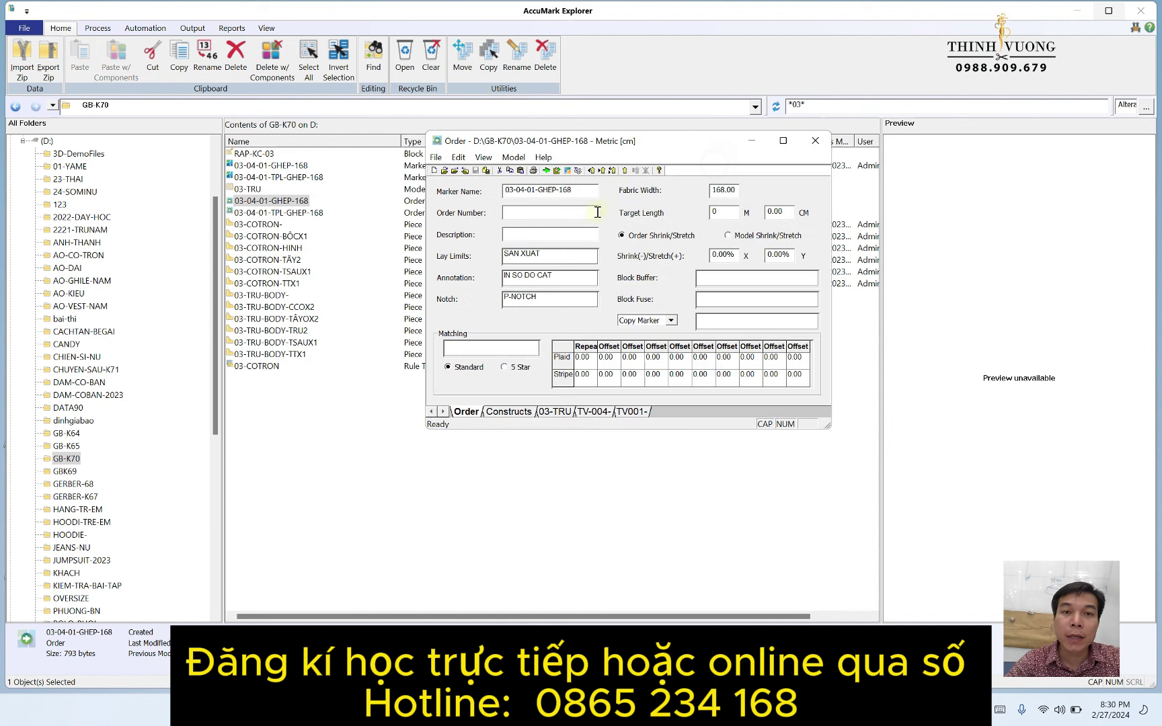
drag(578, 191, 494, 192)
text(0)
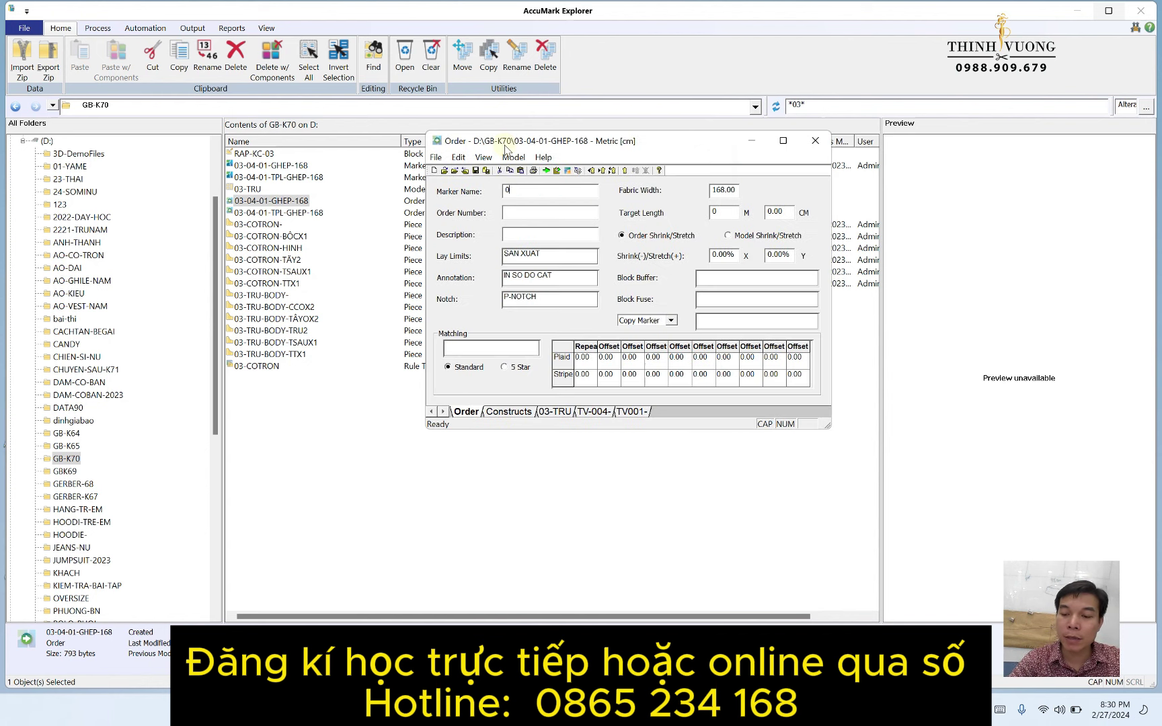
text(3-RAPOM)
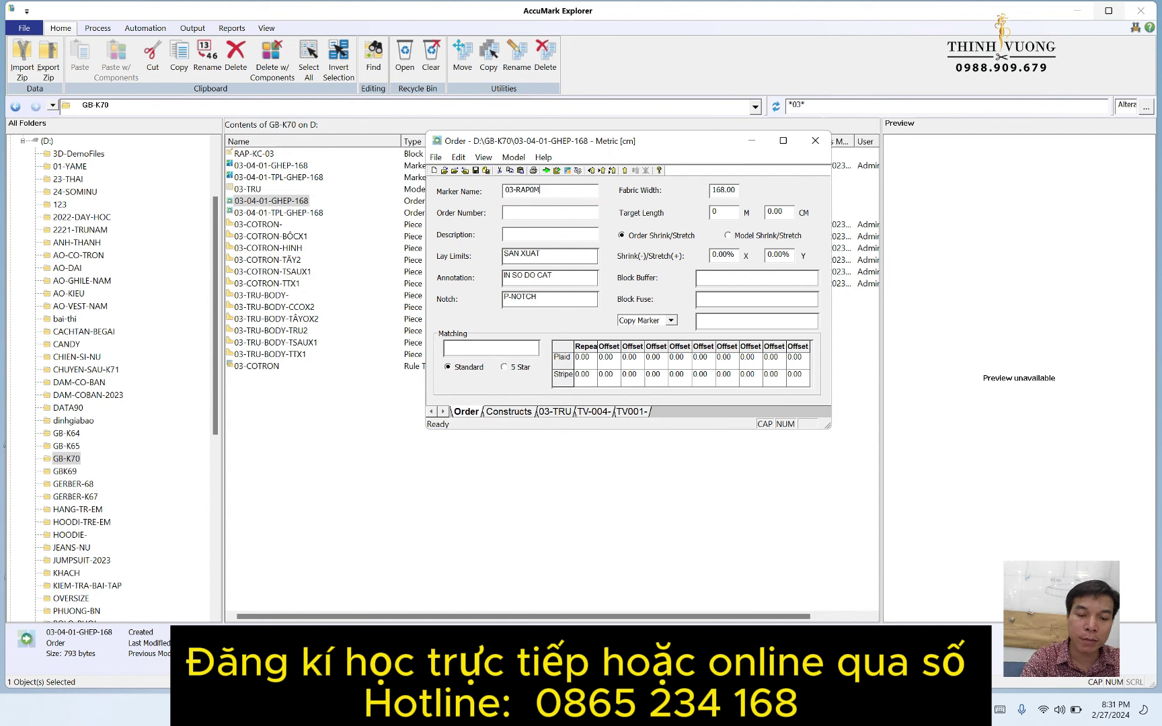
text(AU)
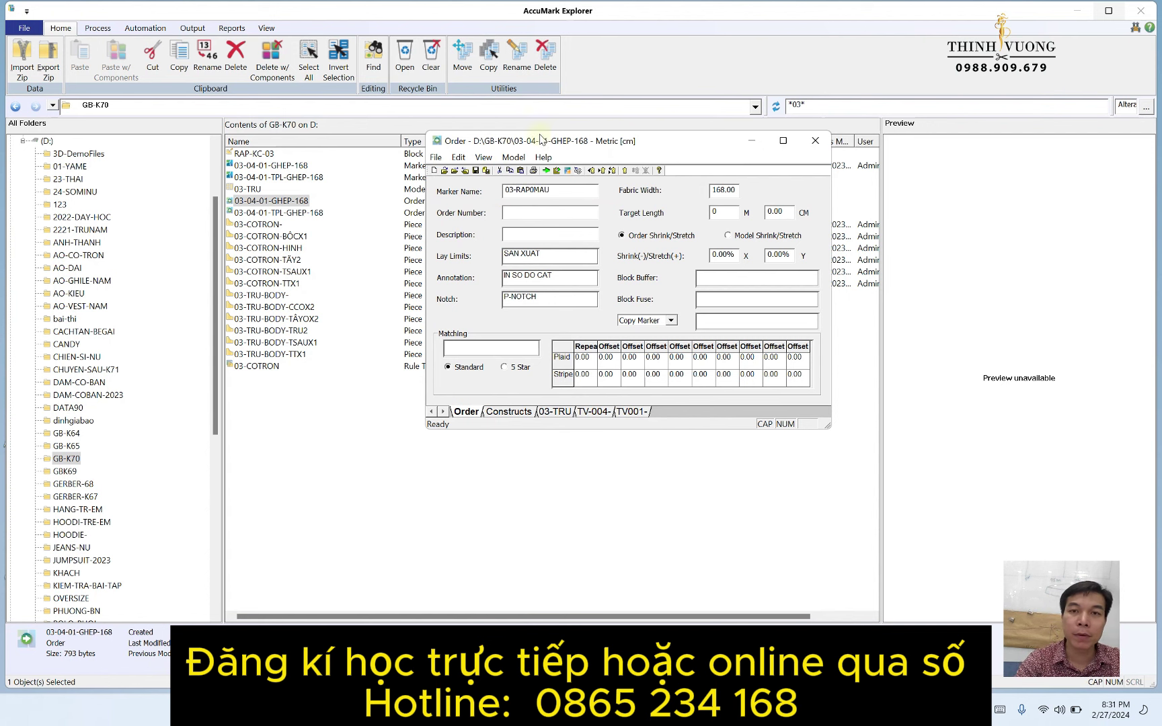
Step: Set the order's fabric width to 158 cm and choose CAT-RAP as its lay limits
double_click(736, 190)
text(158)
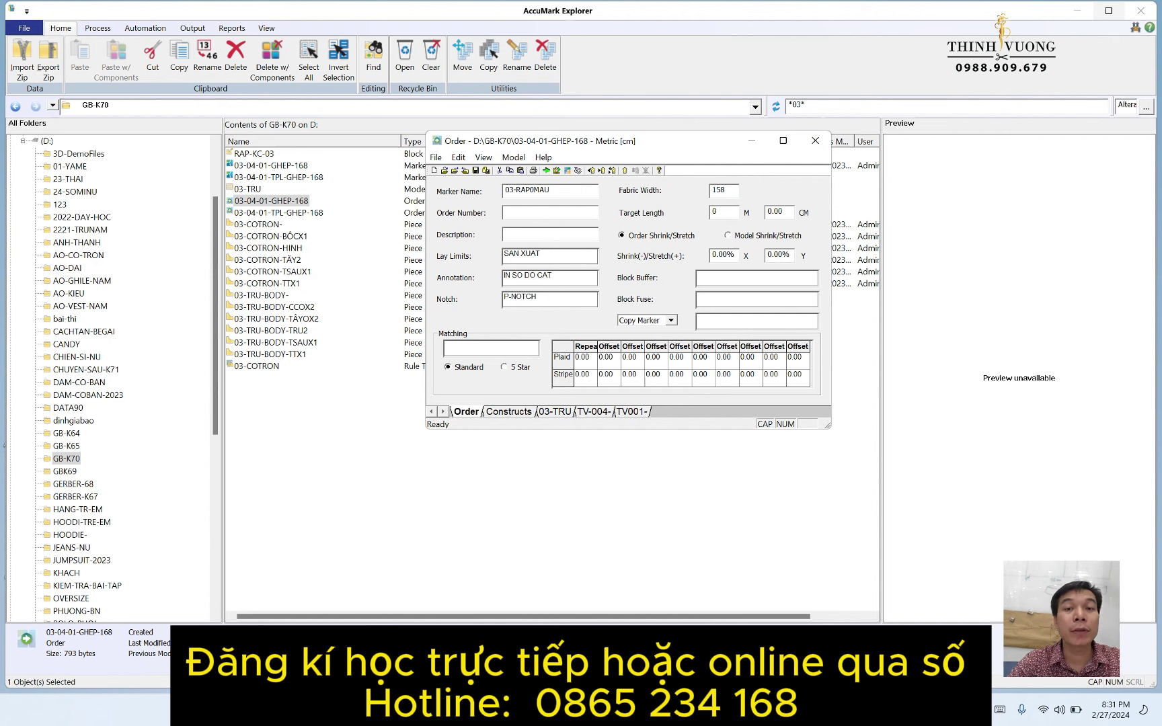
click(573, 256)
double_click(595, 256)
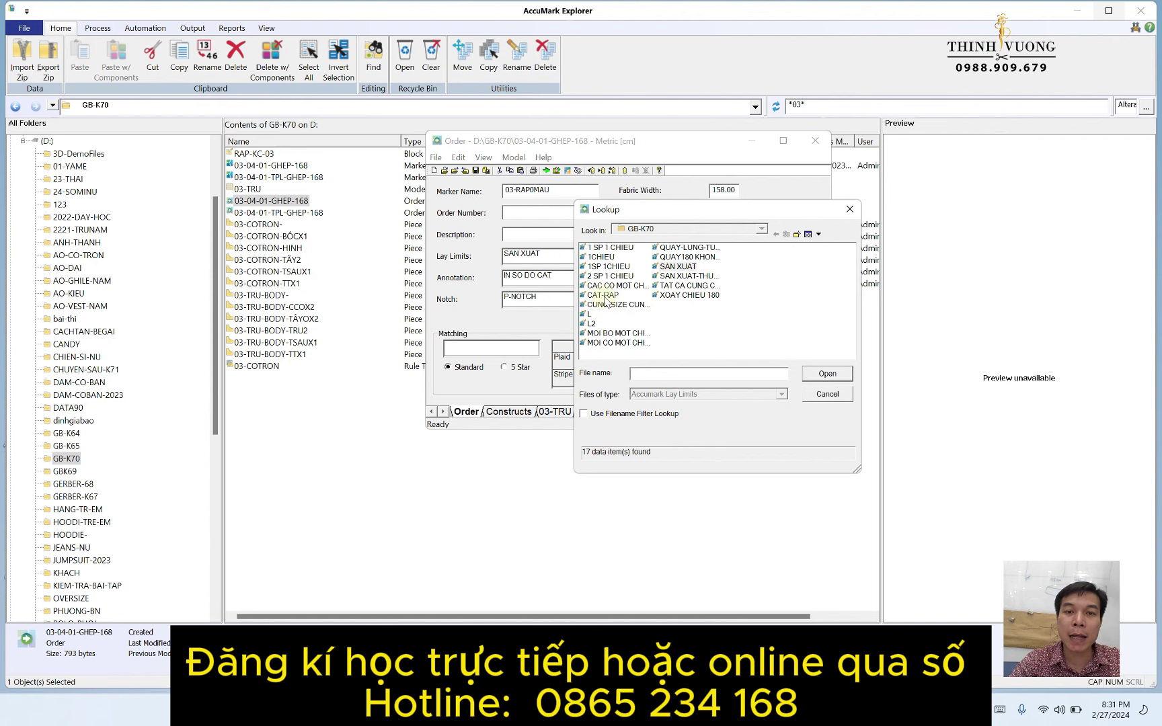
click(605, 296)
click(827, 373)
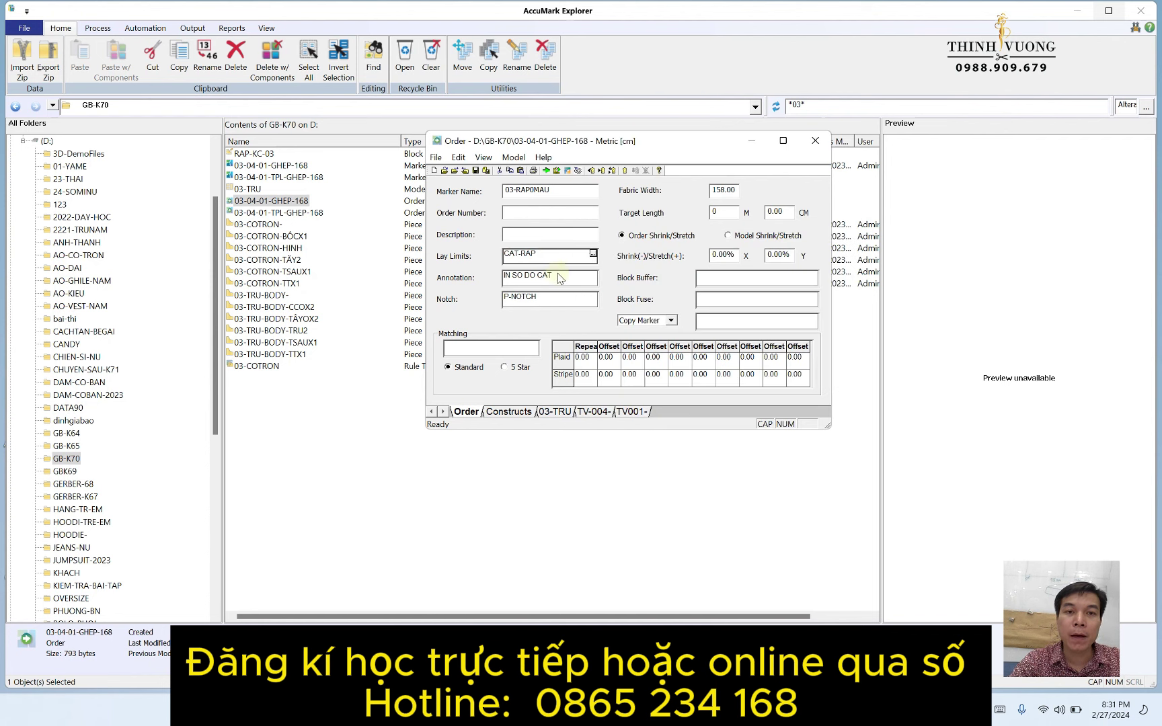
Step: Choose CAT RAP CUNG from GB-K70 as the order's annotation
click(568, 279)
double_click(594, 278)
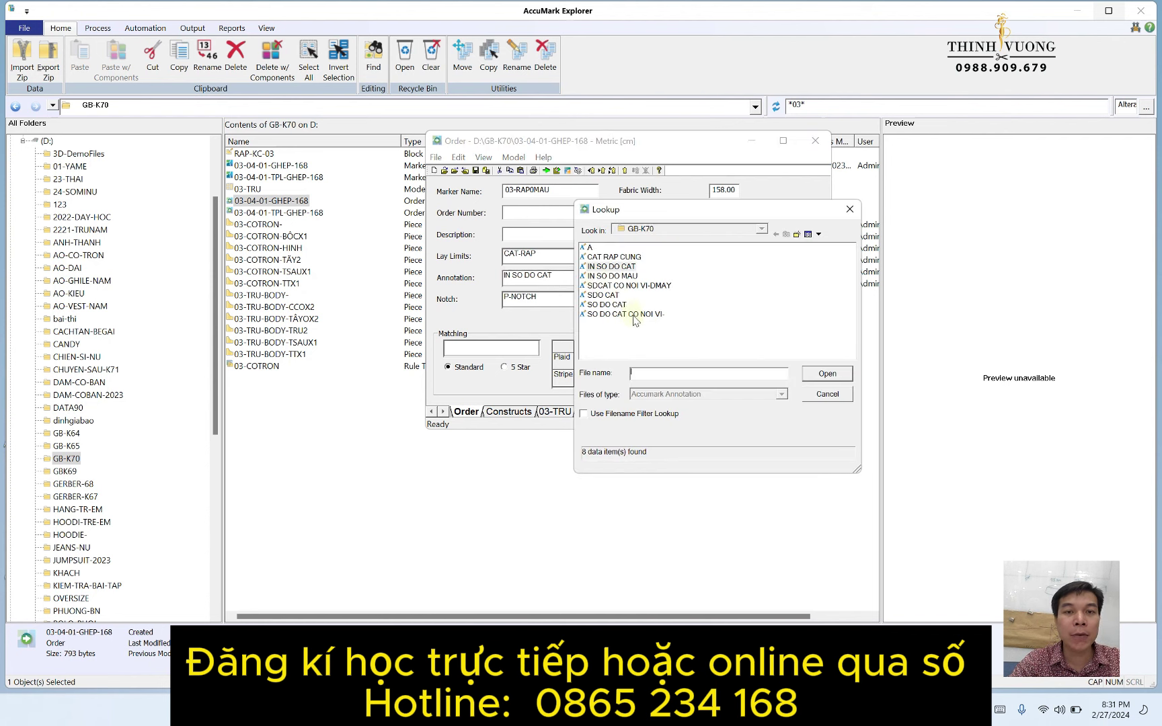
click(605, 295)
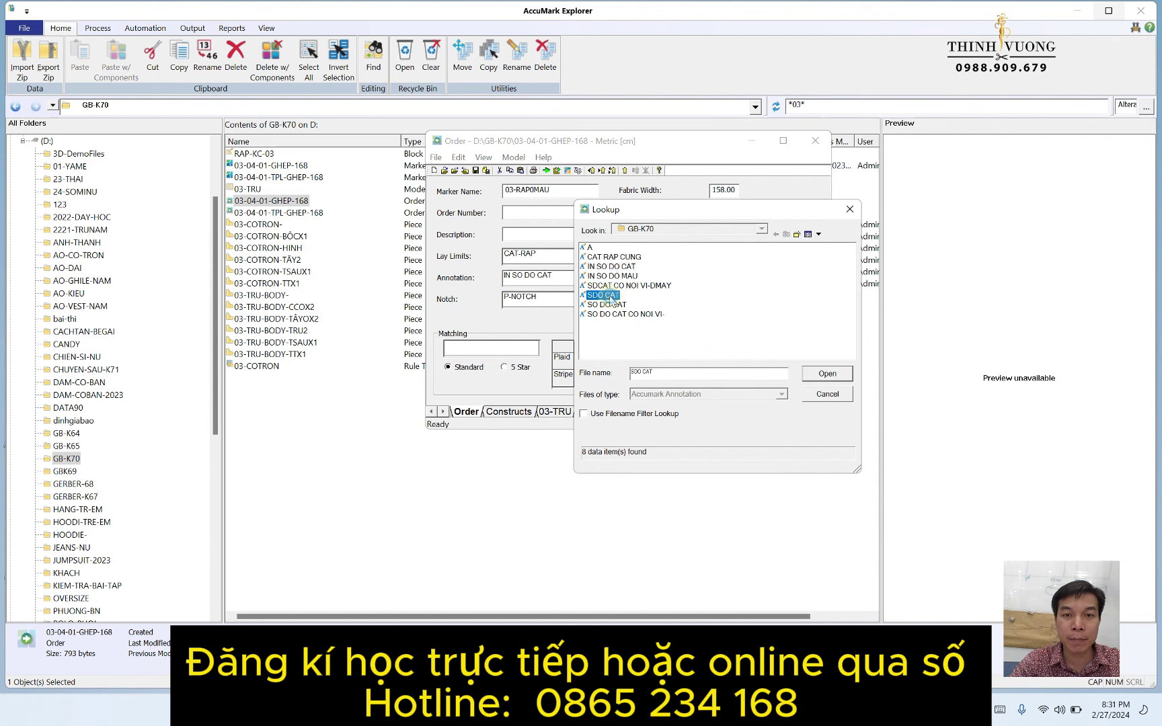
click(616, 257)
click(826, 375)
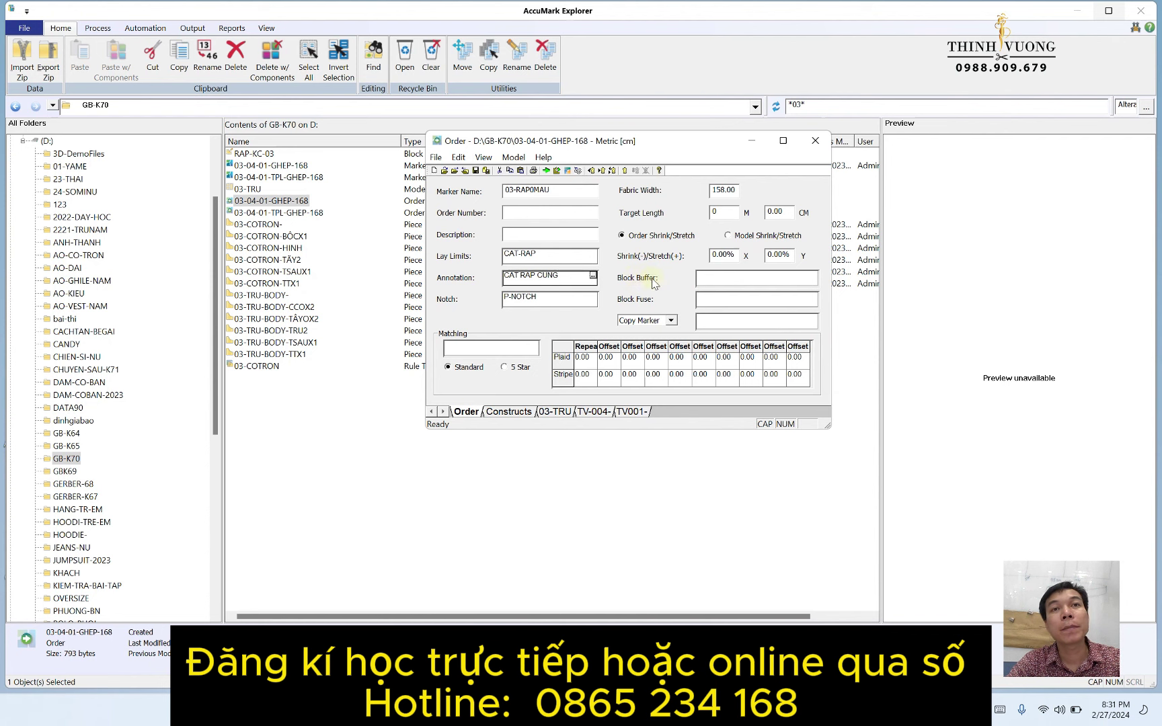
Step: Activate the order's Block Buffer field for choosing a block buffer
click(724, 278)
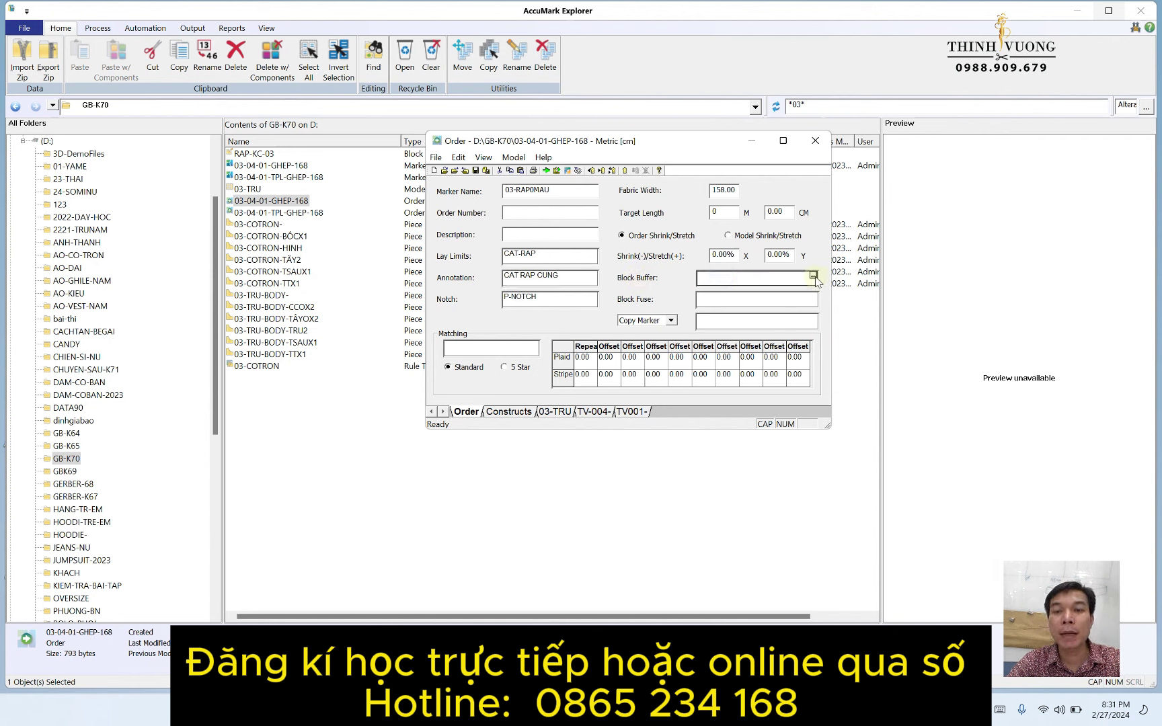